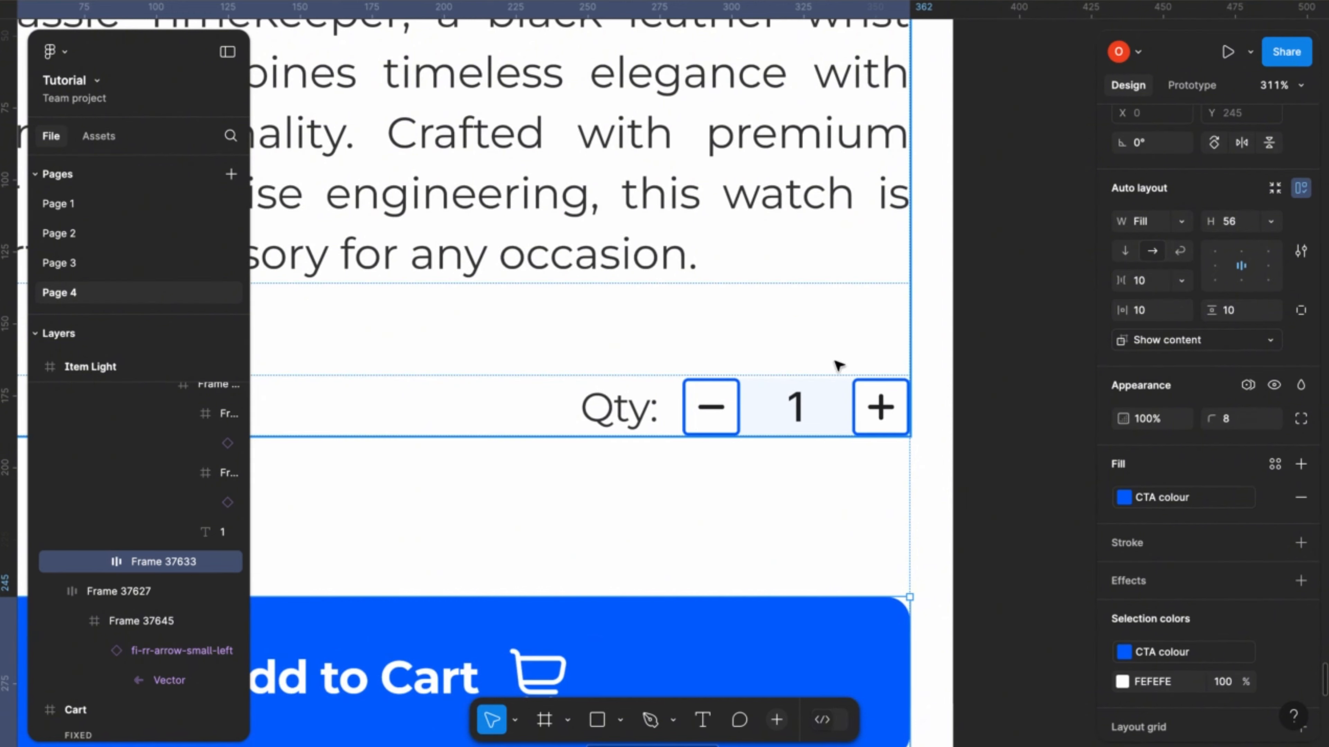
# - Select the quantity stepper frame beside the Qty label and replace its 0065FF colour with the CTA colour variable
pyautogui.doubleClick(754, 406)
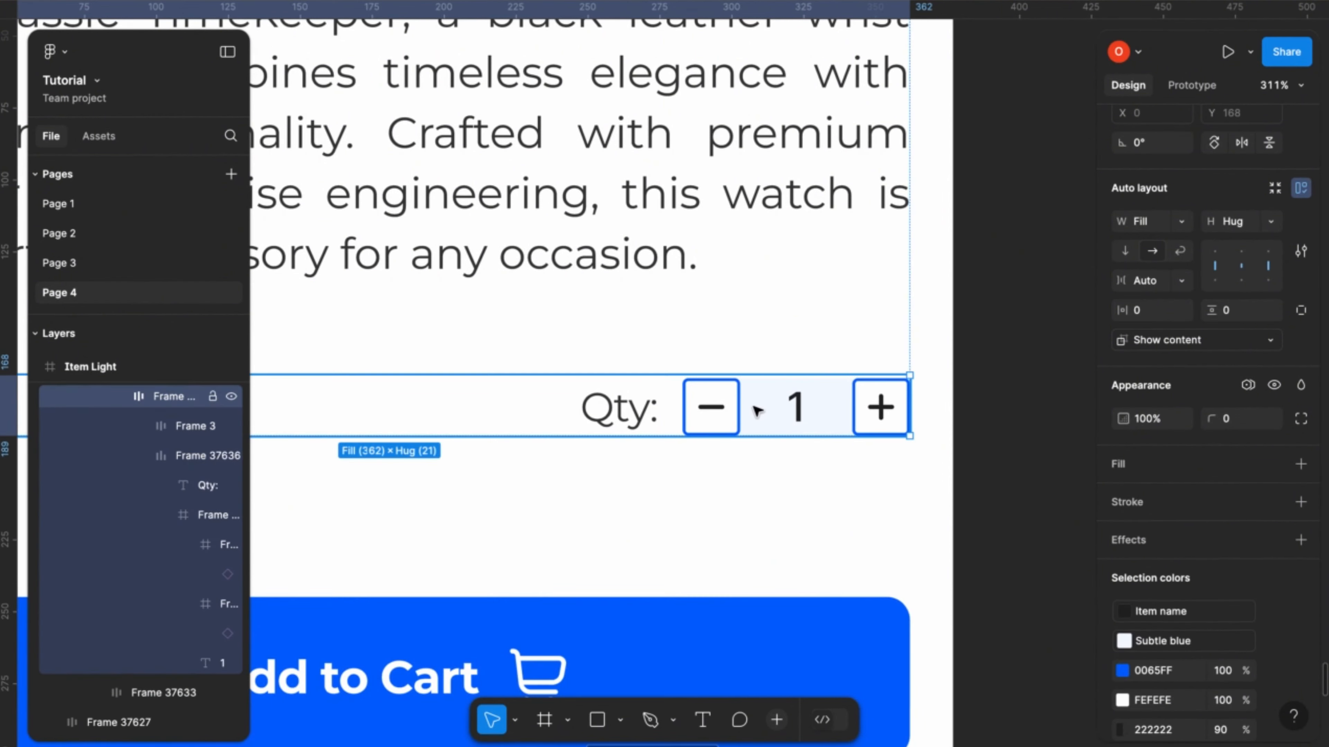
pyautogui.doubleClick(754, 407)
pyautogui.doubleClick(753, 406)
pyautogui.scroll(-5, 785, 486)
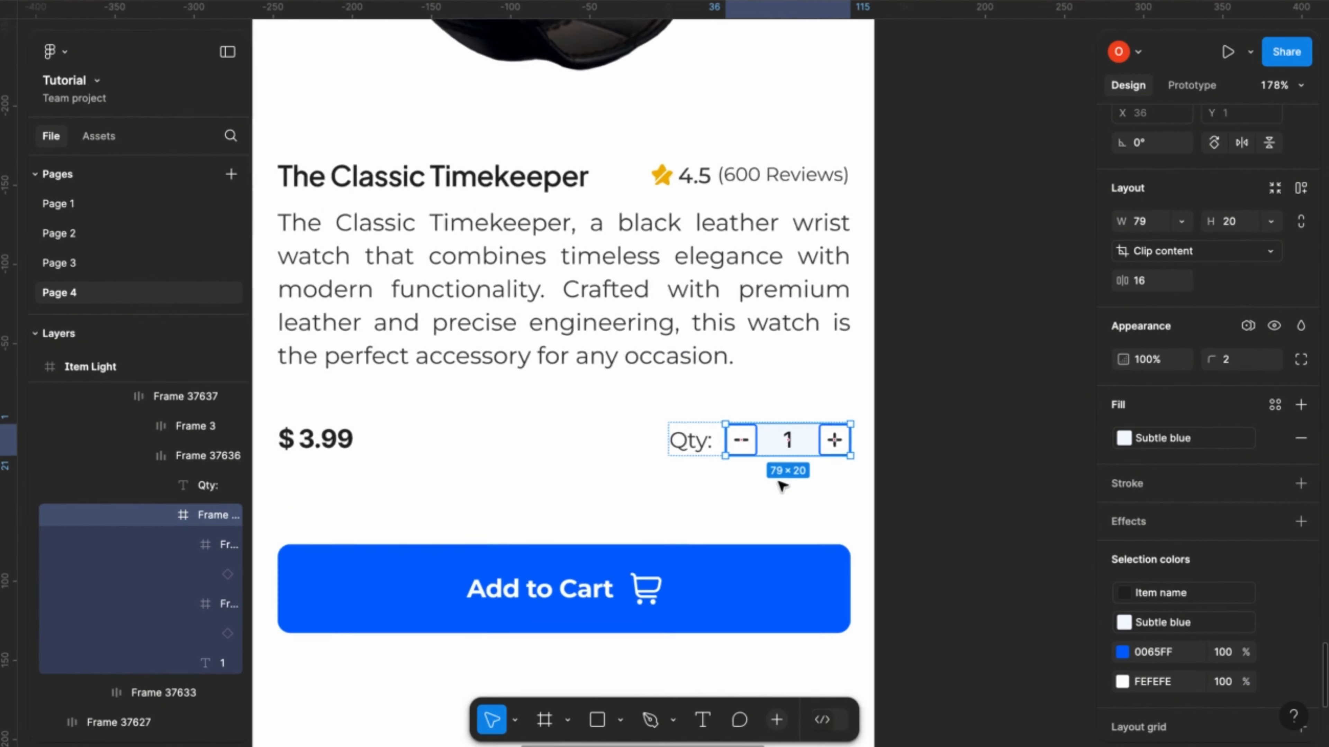
pyautogui.hscroll(-2, 889, 497)
pyautogui.scroll(2, 964, 506)
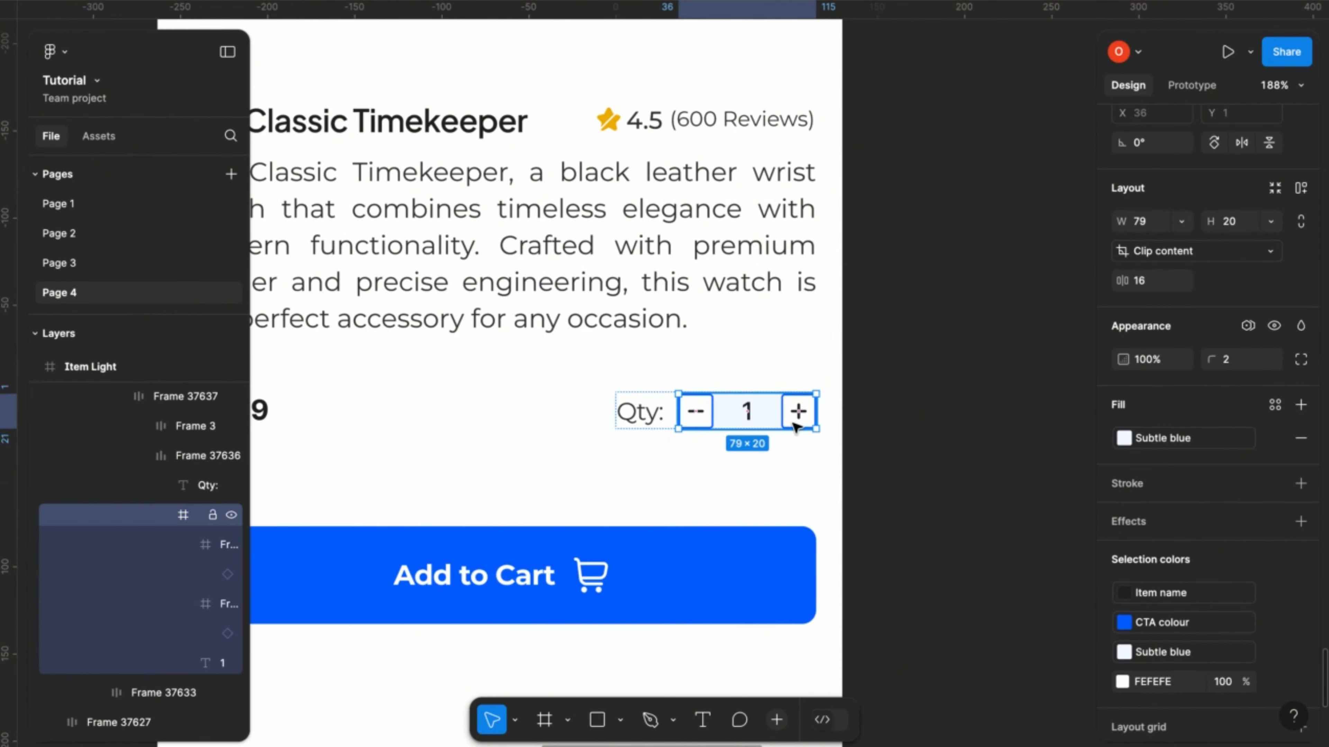
# - Link the fill of both the plus and minus button frames to the Subtle blue variable
pyautogui.click(794, 425)
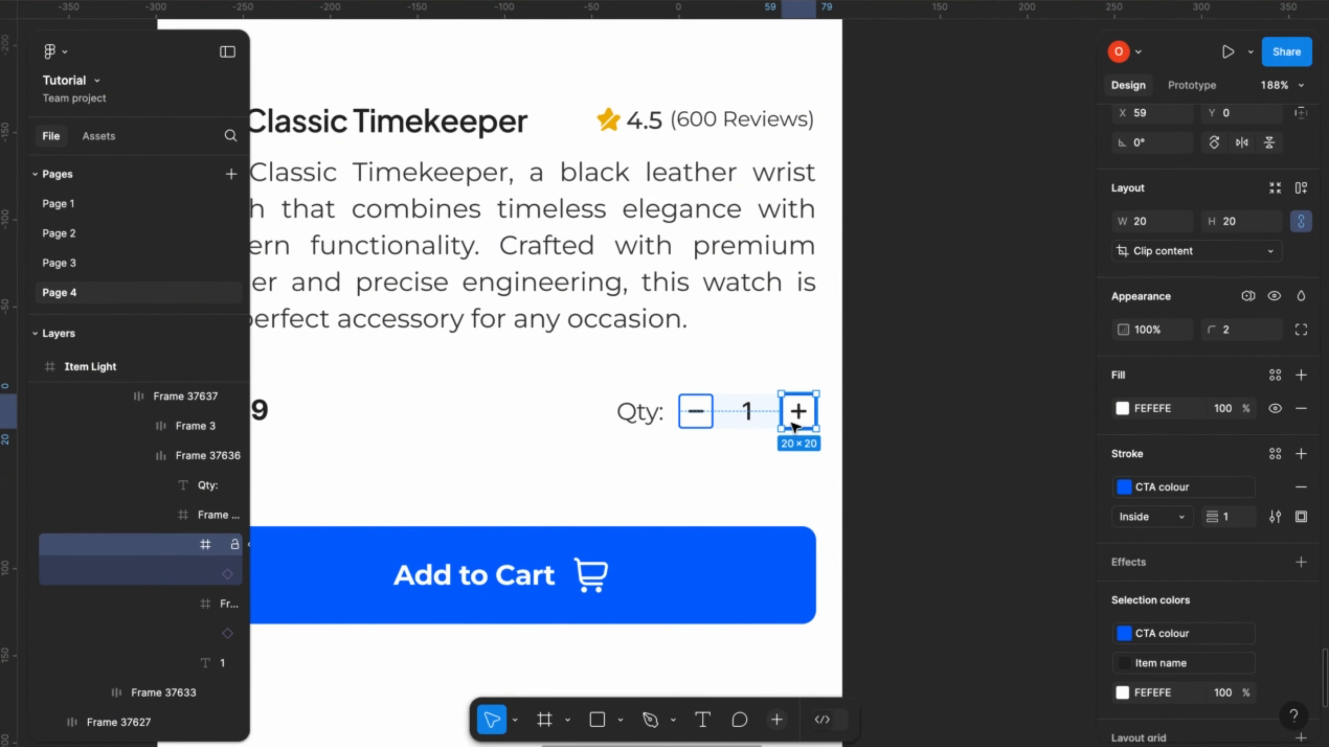
pyautogui.keyDown('shift'); pyautogui.click(710, 419); pyautogui.keyUp('shift')
pyautogui.click(1275, 405)
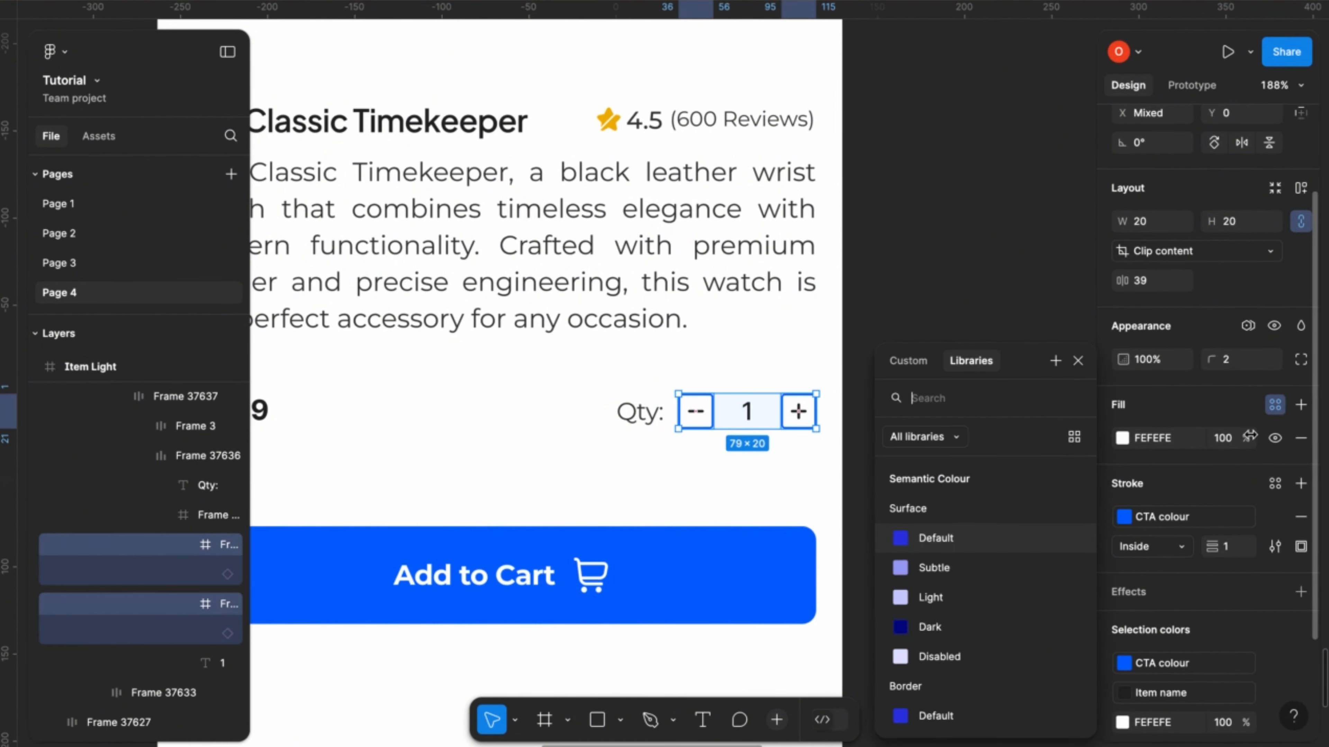
pyautogui.scroll(-10, 1015, 685)
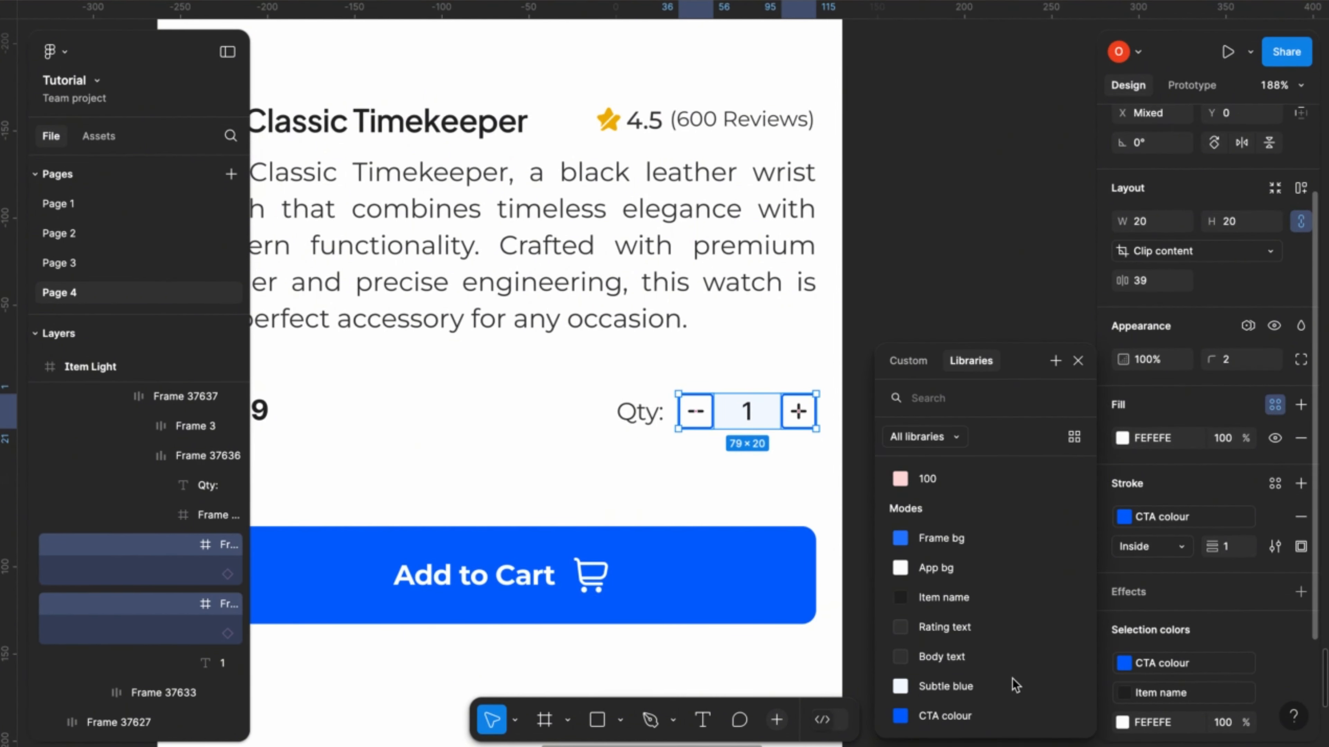
pyautogui.click(1013, 683)
pyautogui.click(916, 457)
# - Duplicate the whole Item Light frame so the copy sits beside the original
pyautogui.scroll(-6, 916, 457)
pyautogui.hscroll(1, 917, 457)
pyautogui.scroll(4, 850, 474)
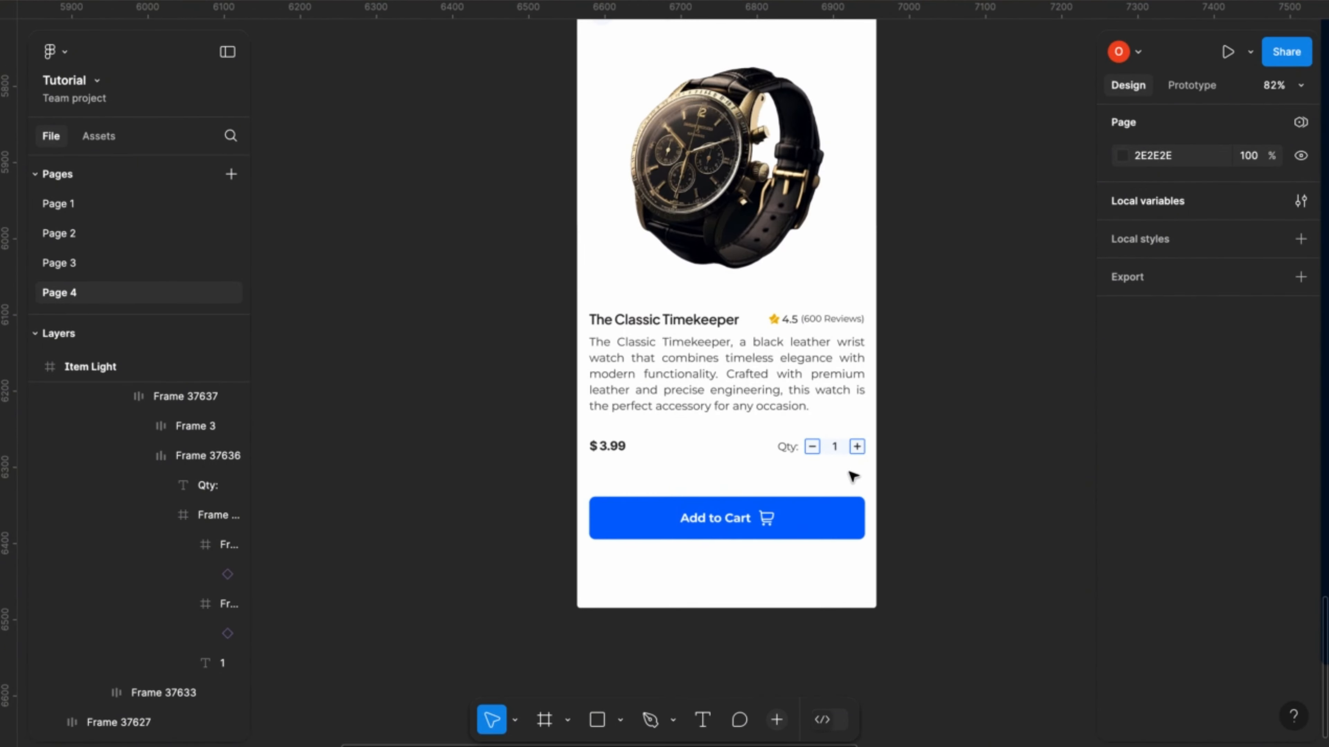
pyautogui.scroll(3, 910, 374)
pyautogui.hscroll(2, 910, 373)
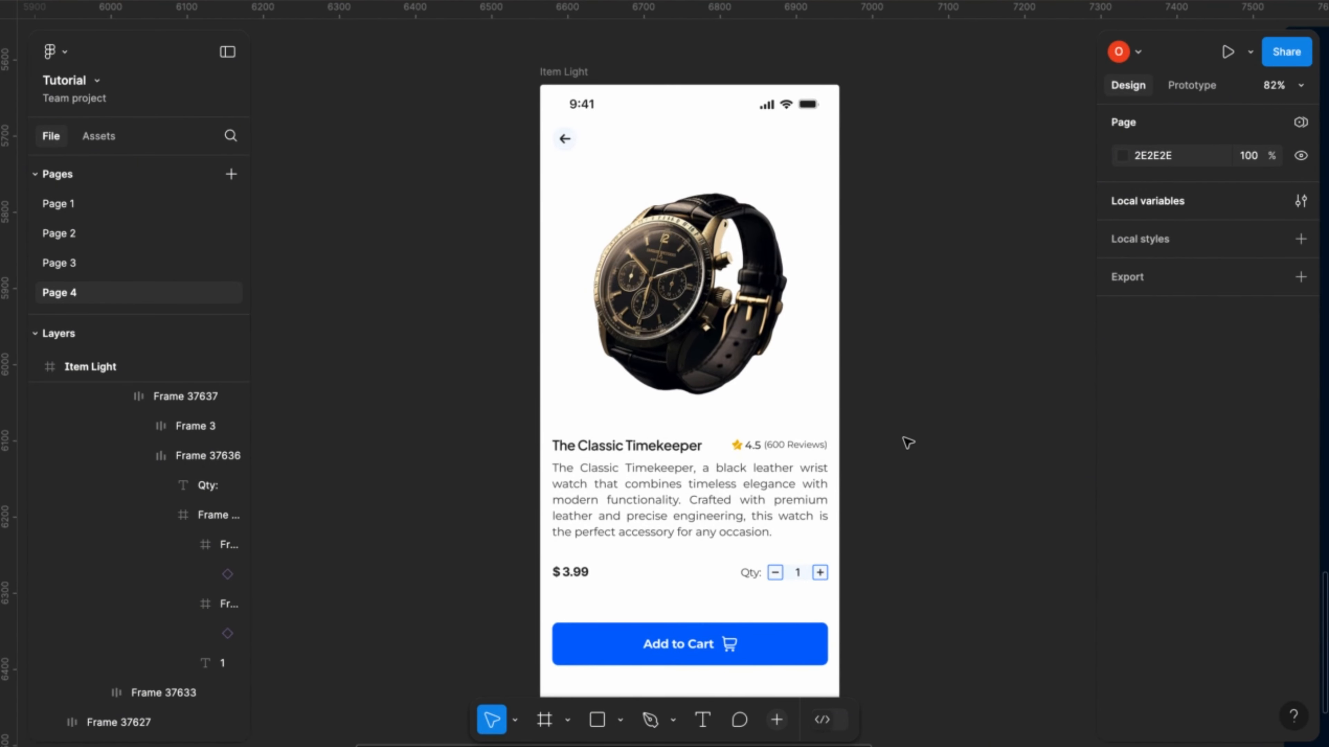
pyautogui.scroll(-4, 909, 443)
pyautogui.scroll(-2, 902, 438)
pyautogui.hscroll(3, 902, 437)
pyautogui.click(583, 179)
pyautogui.scroll(6, 583, 179)
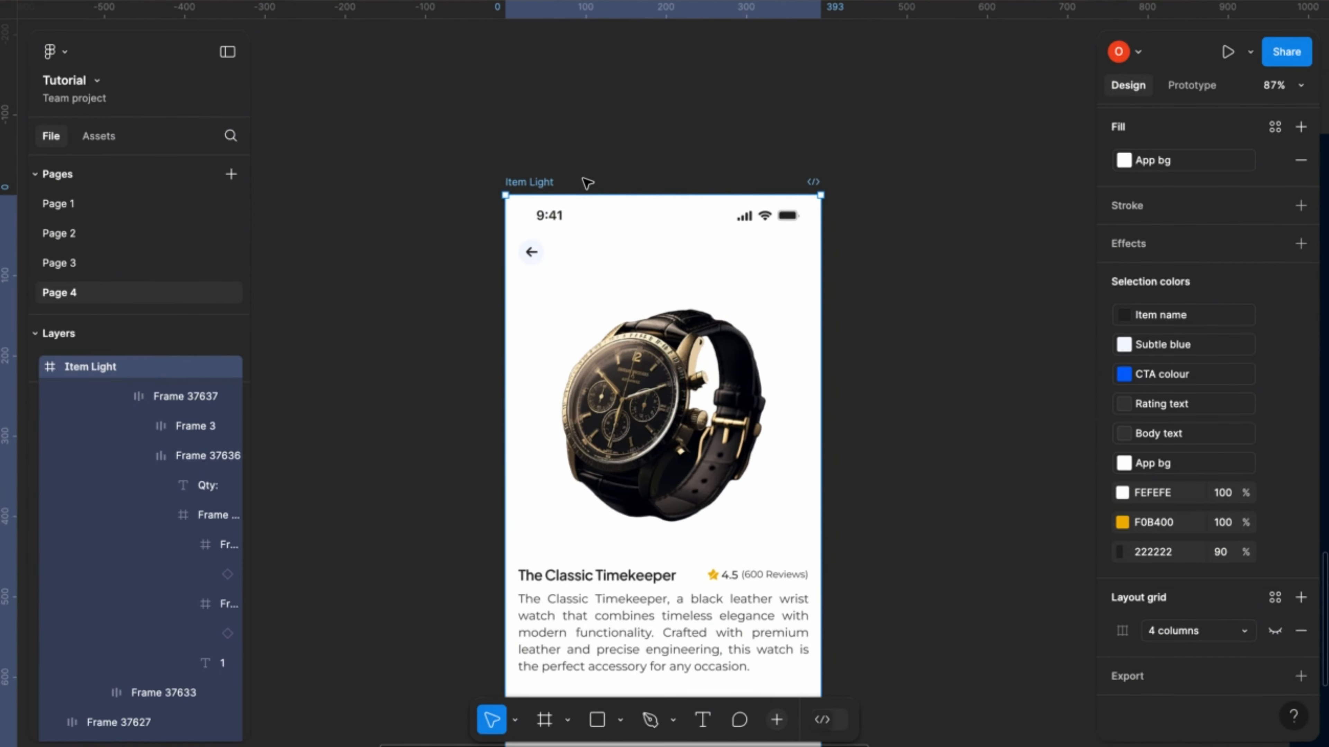
pyautogui.press('super+d')
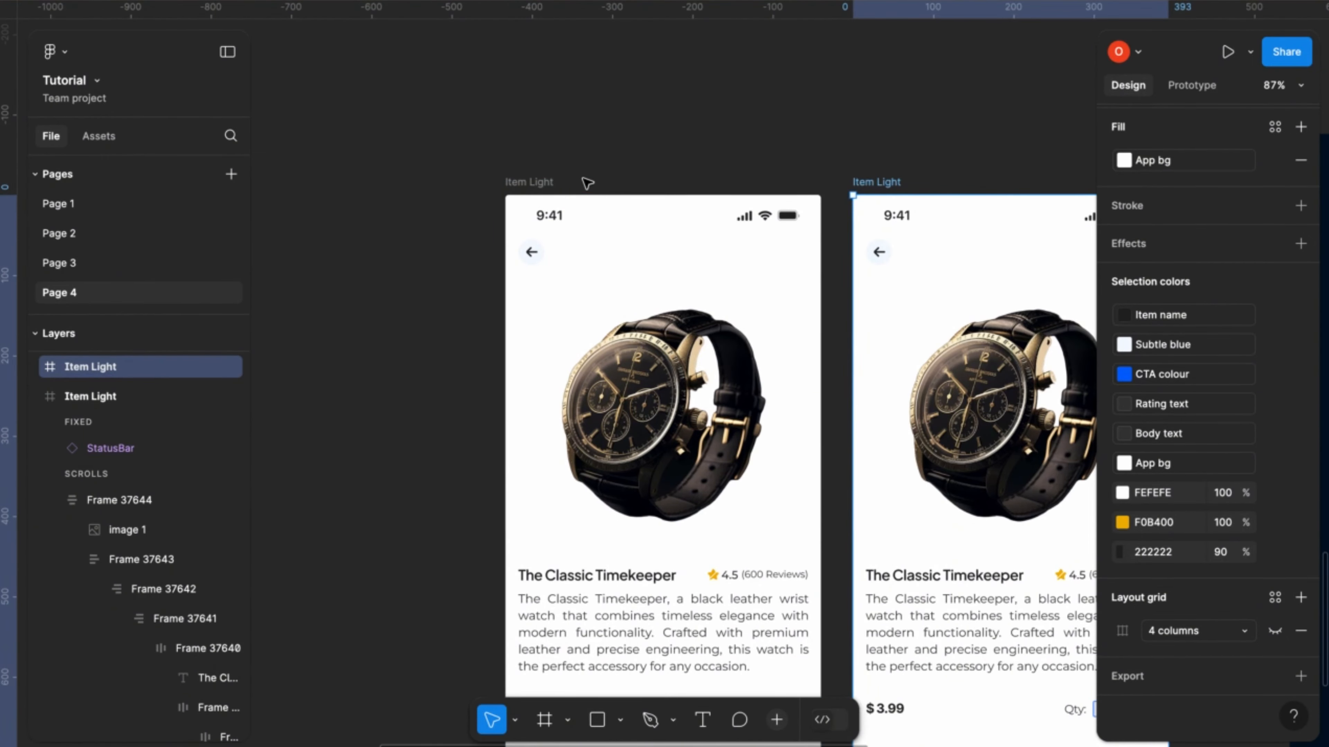
# - Set the duplicated Item Light frame's variable mode to Light
pyautogui.scroll(-3, 583, 178)
pyautogui.hscroll(3, 583, 178)
pyautogui.scroll(5, 1128, 261)
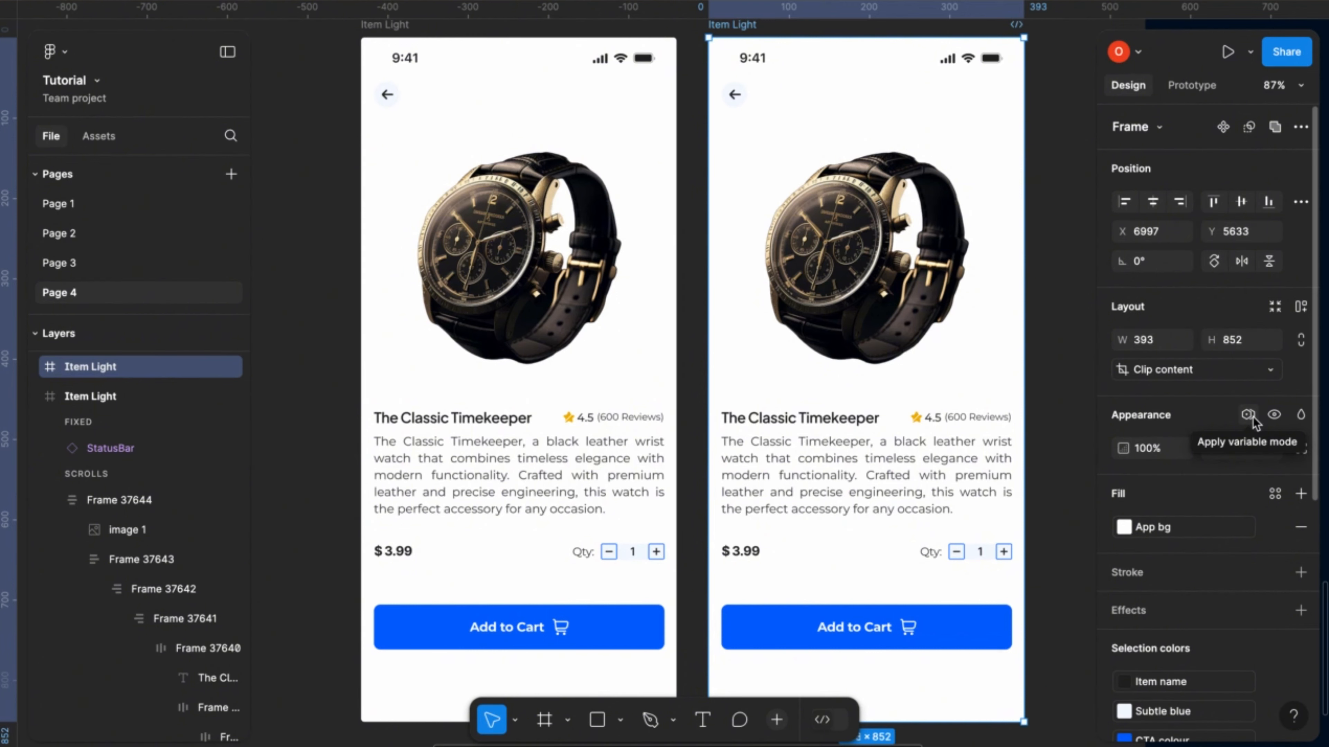
pyautogui.click(1252, 416)
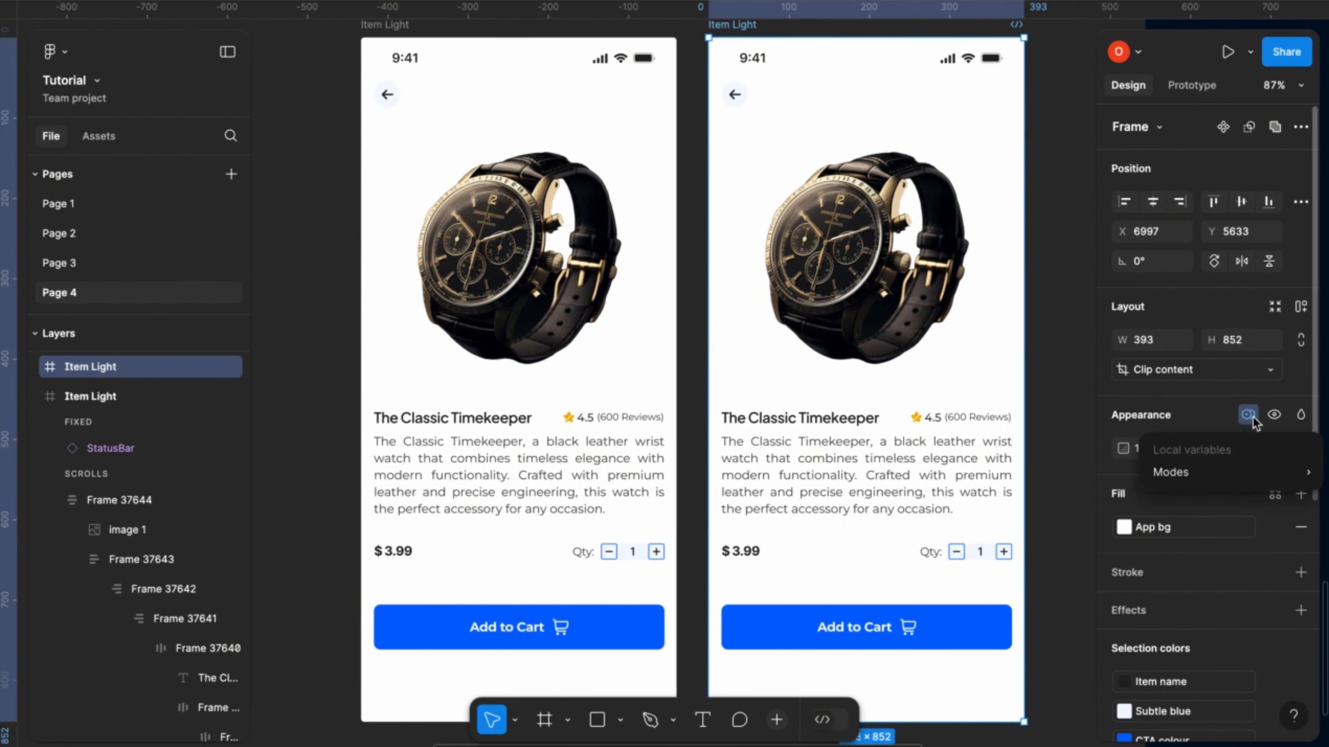
pyautogui.moveTo(1193, 469)
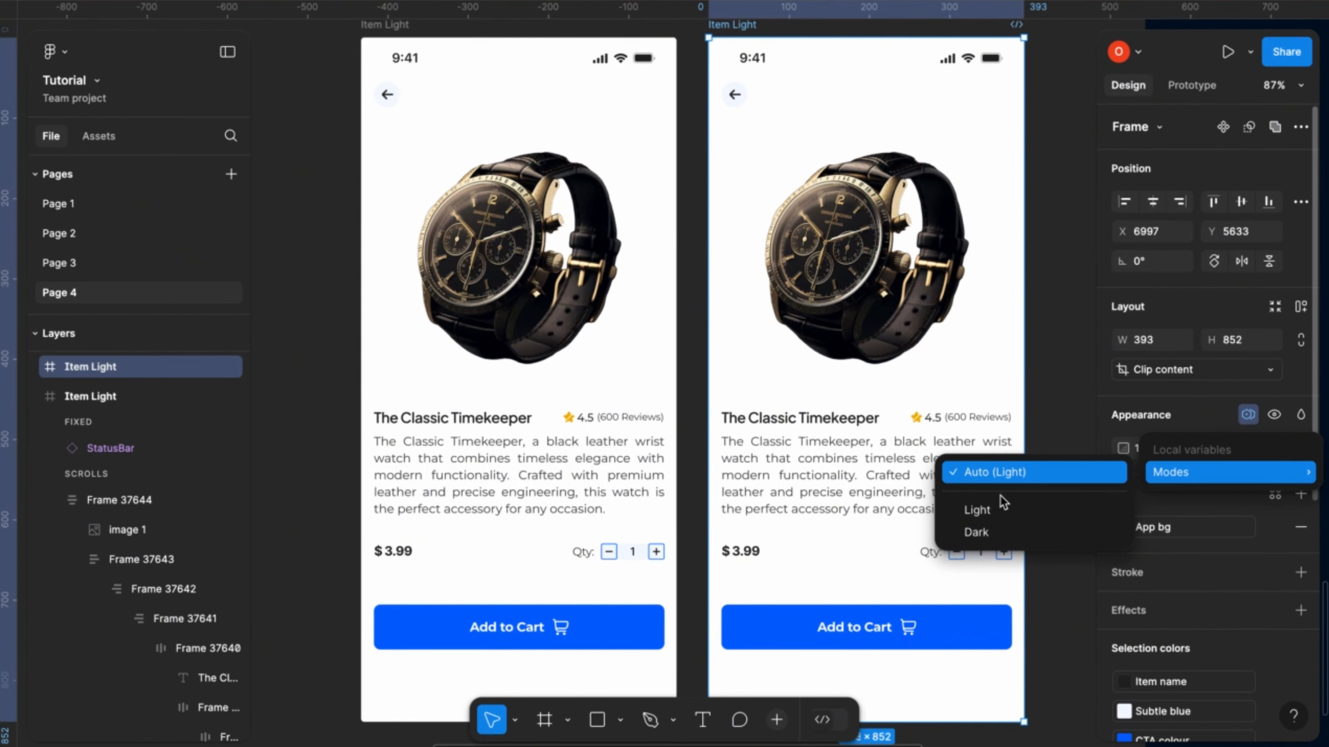
pyautogui.click(990, 512)
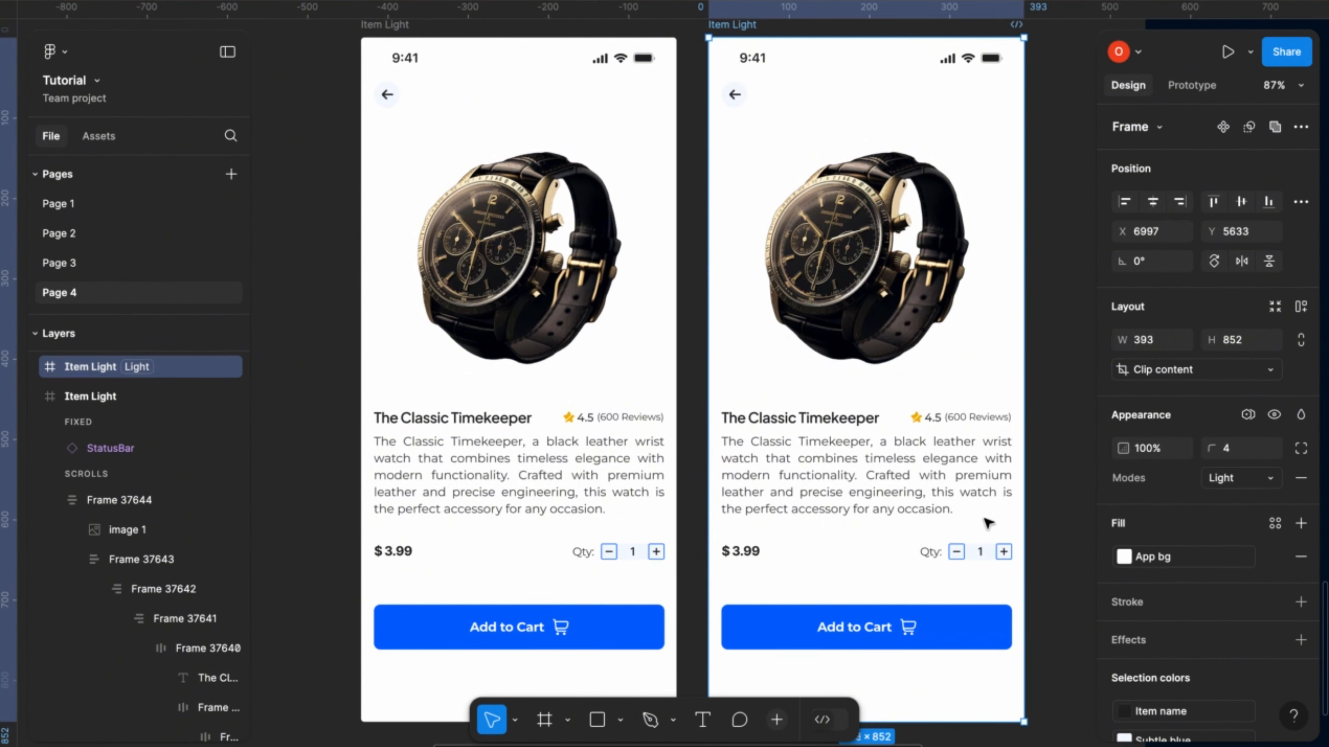
# - Set the original Item Light frame's variable mode to Dark
pyautogui.scroll(-5, 907, 536)
pyautogui.scroll(-3, 908, 536)
pyautogui.hscroll(4, 907, 536)
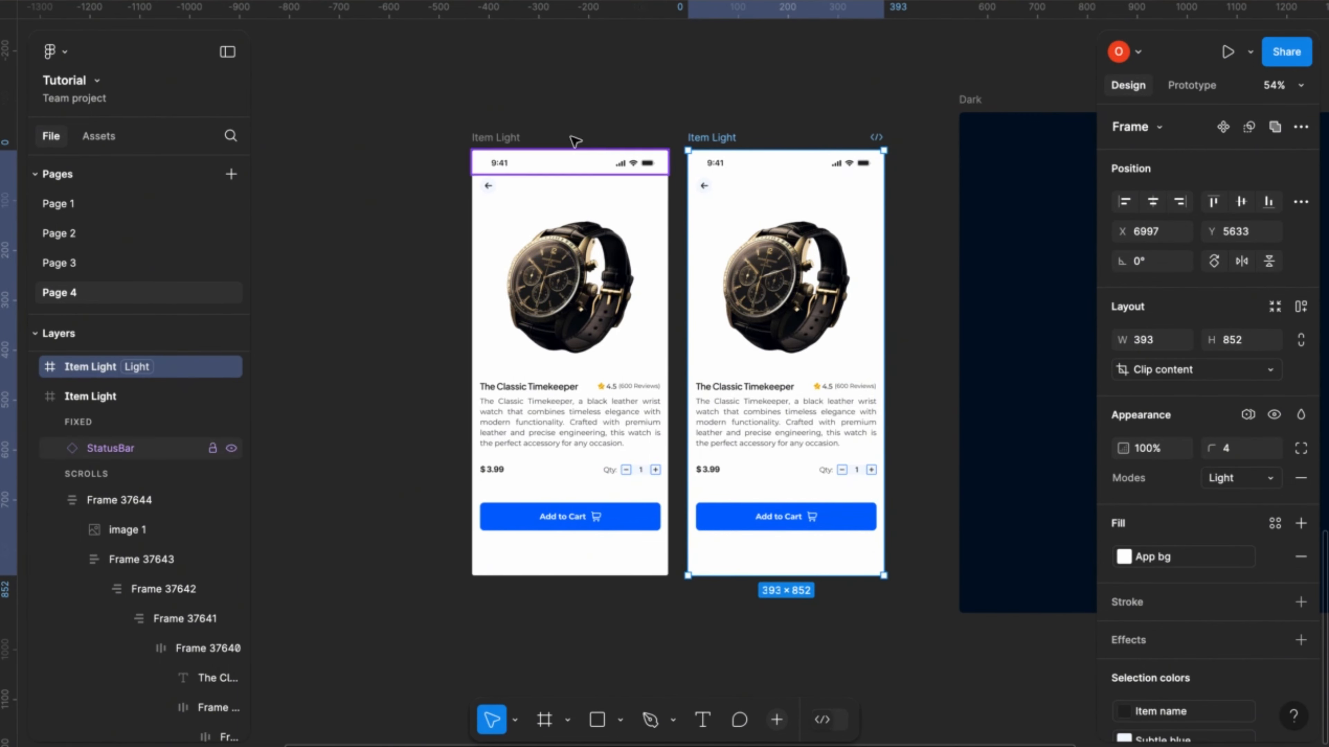
pyautogui.click(515, 139)
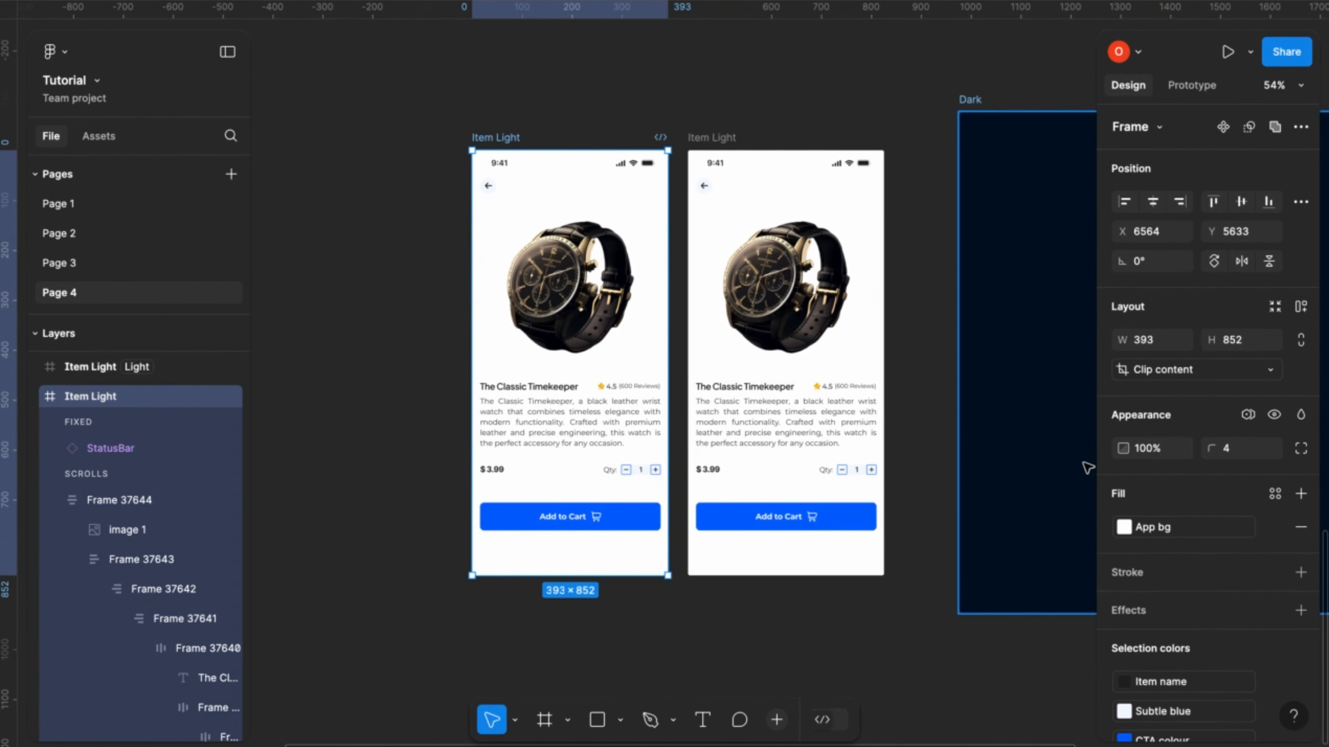
pyautogui.click(1248, 414)
pyautogui.click(1247, 471)
# - Link the fill of the Qty: label in the light screen to the Body text variable
pyautogui.scroll(5, 785, 419)
pyautogui.doubleClick(941, 418)
pyautogui.scroll(-3, 1178, 568)
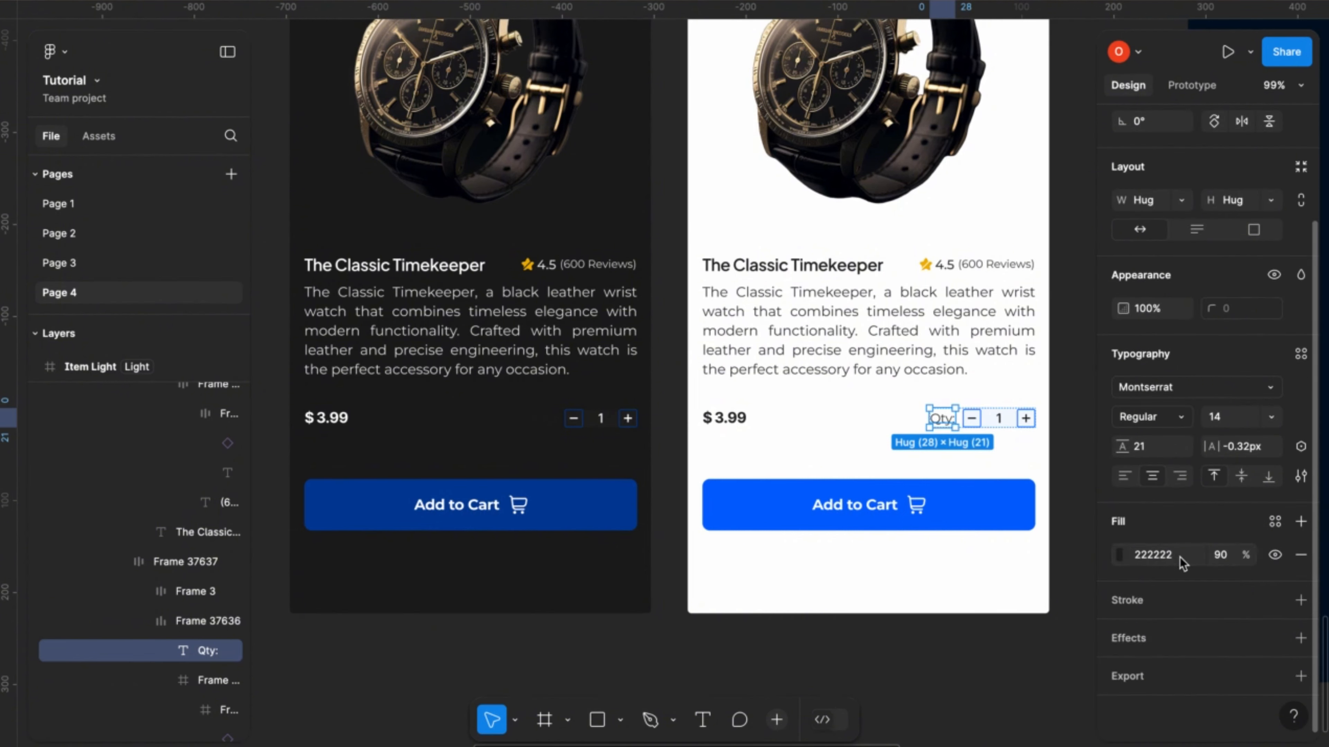
pyautogui.click(1274, 521)
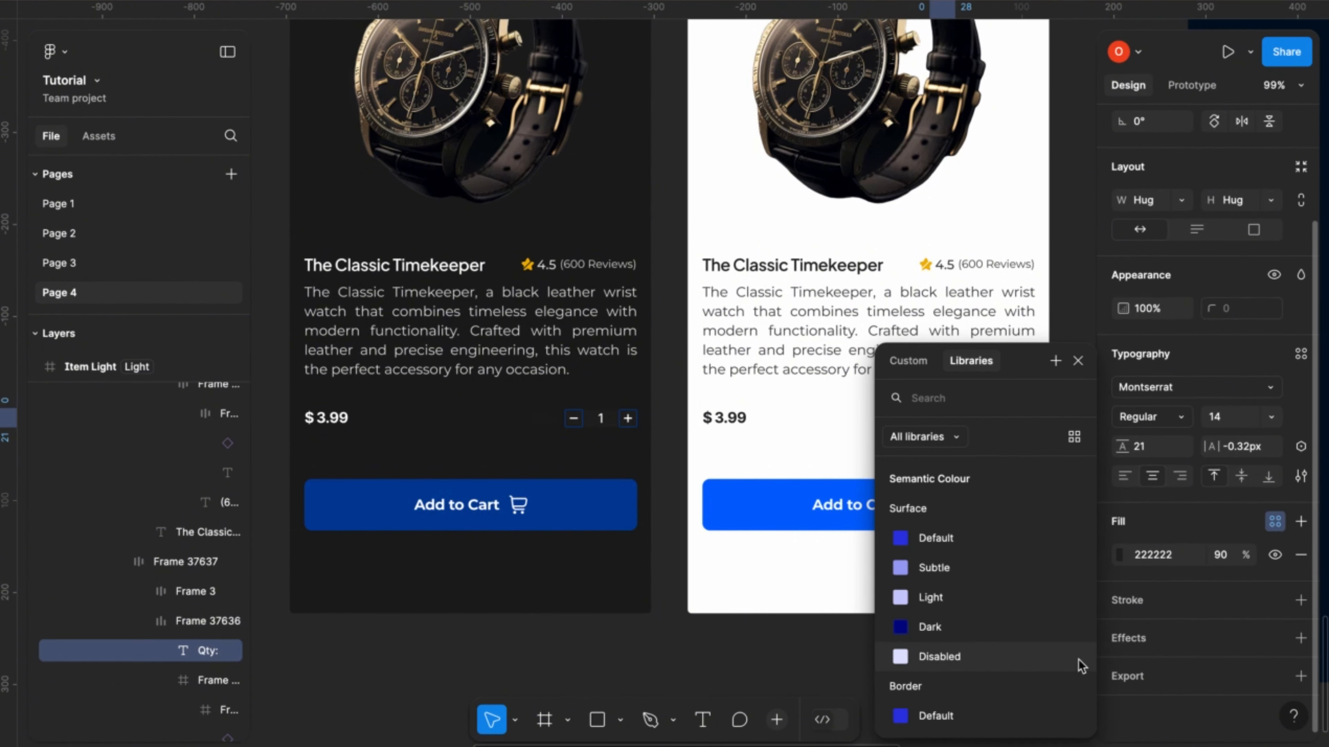
pyautogui.scroll(-10, 994, 675)
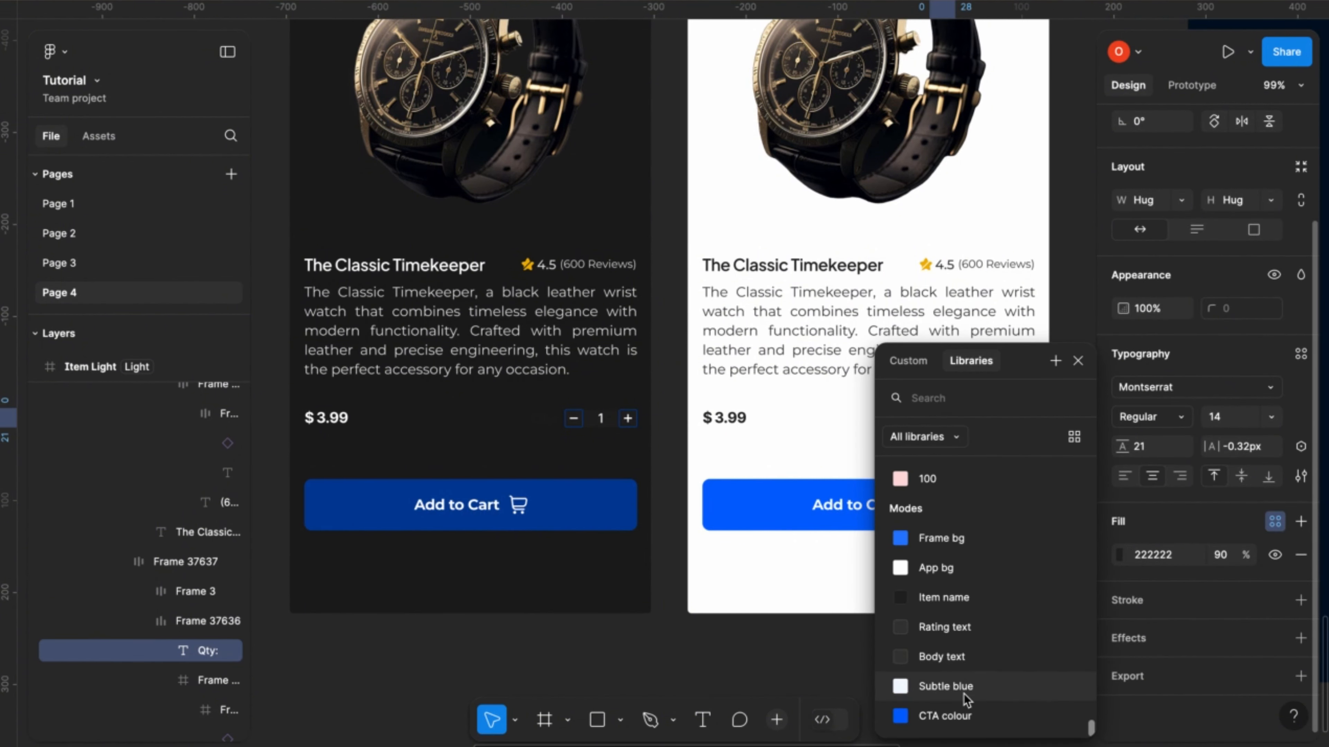
pyautogui.click(955, 657)
# - Delete the dark version of the Item Light frame, keeping only the light one
pyautogui.scroll(-5, 1020, 501)
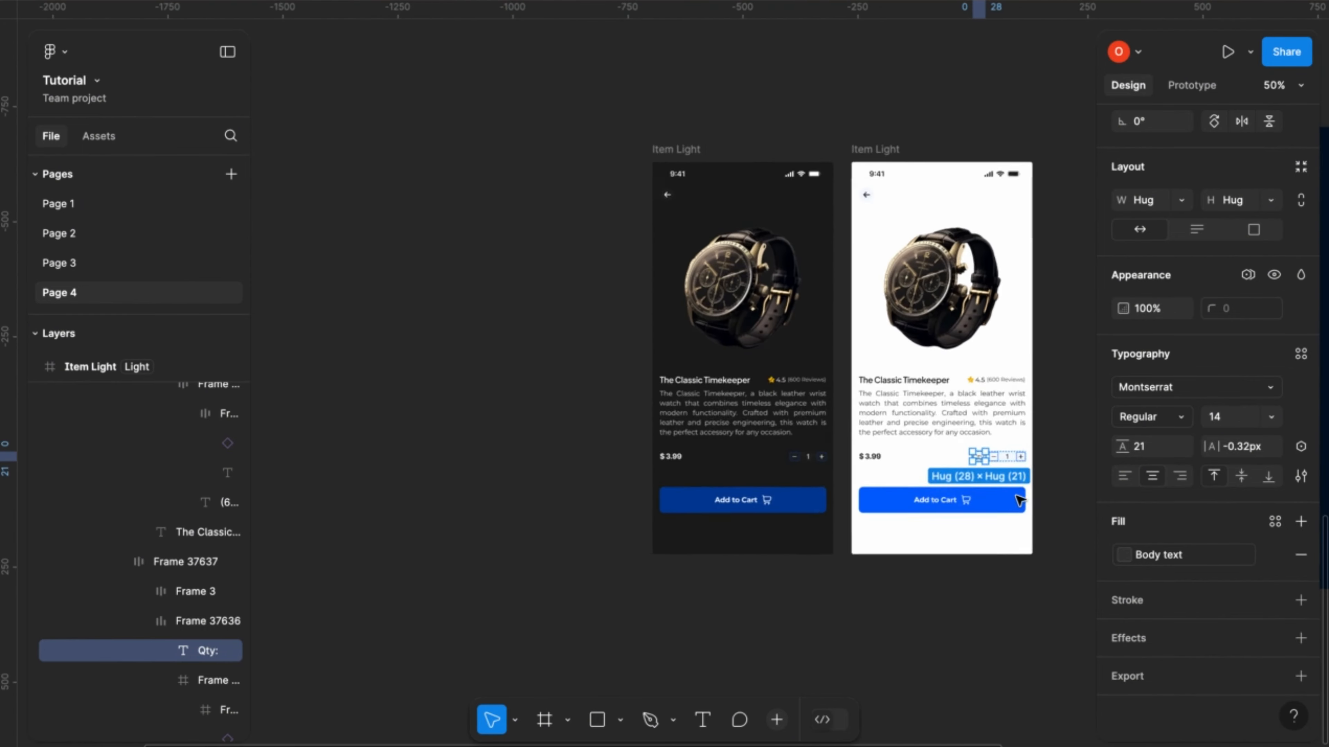
pyautogui.scroll(2, 1017, 500)
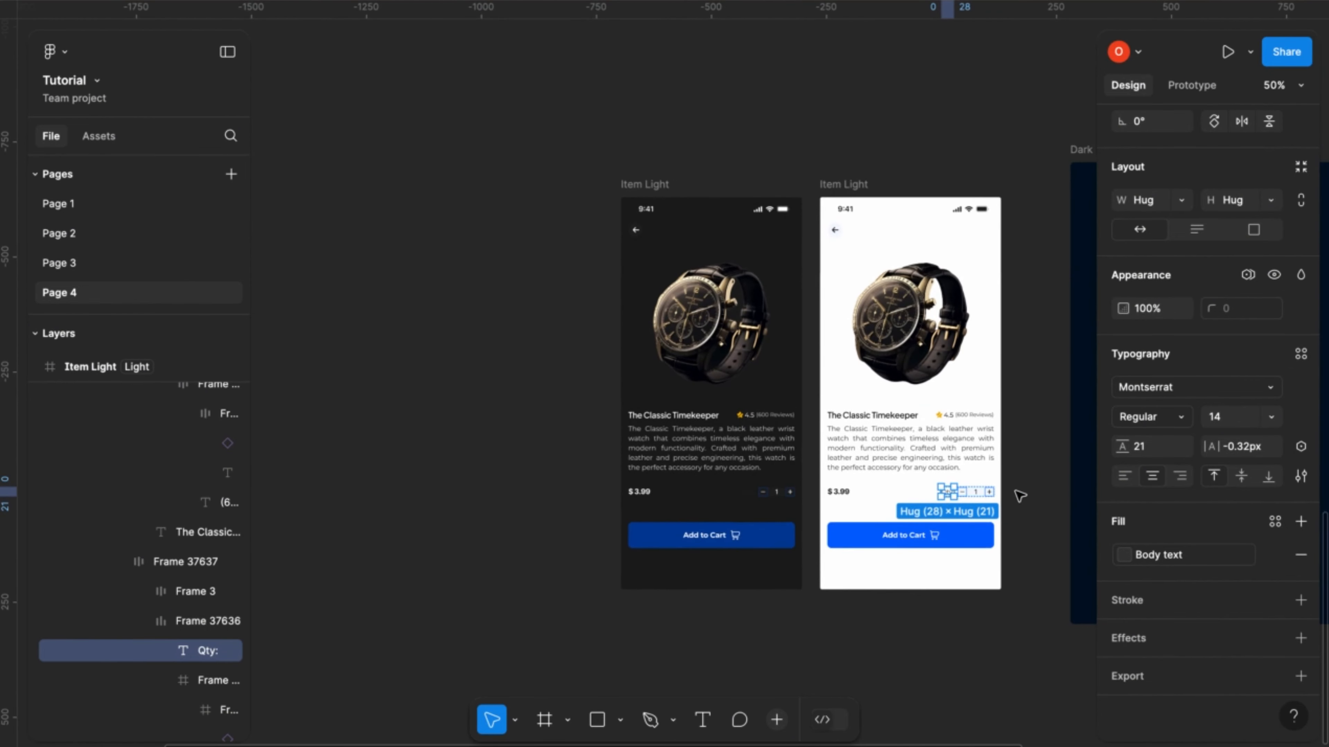
pyautogui.click(832, 186)
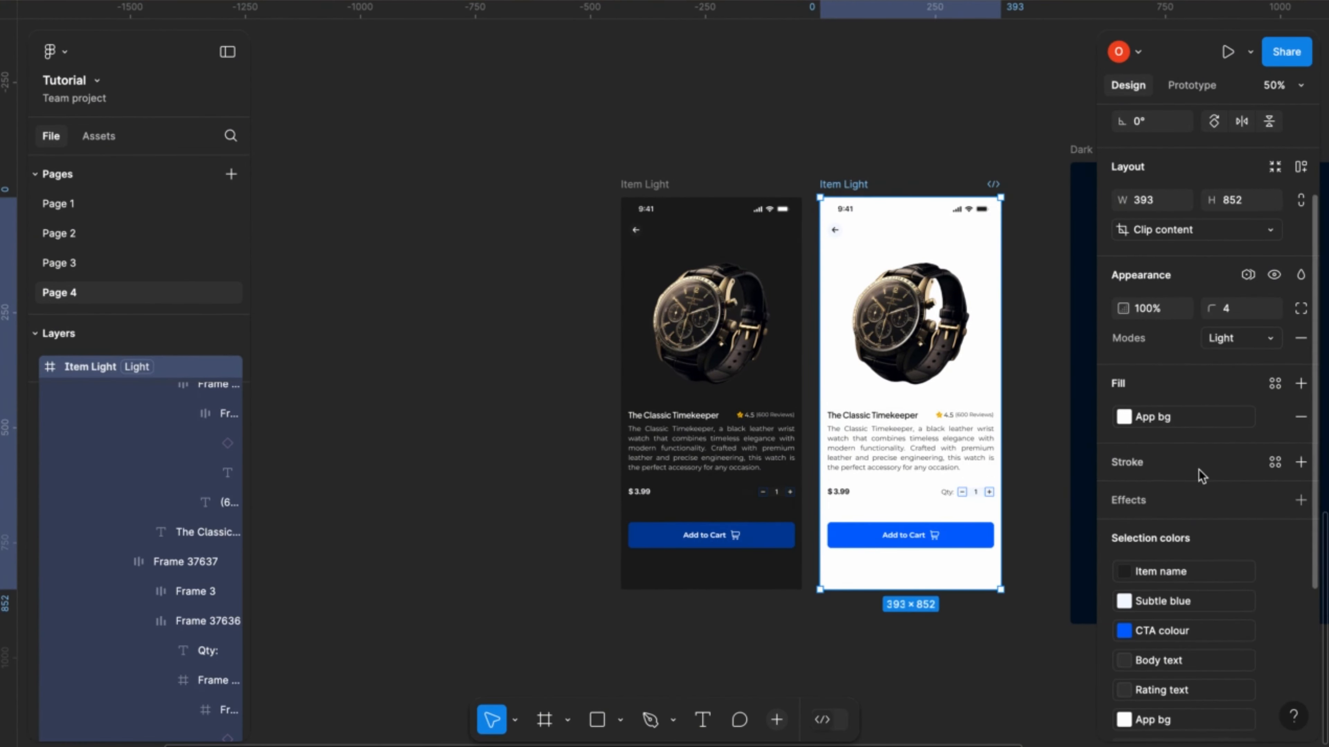
pyautogui.scroll(3, 863, 437)
pyautogui.click(556, 94)
pyautogui.press('Delete')
# - Duplicate the light Item Light frame to its left and switch the copy's variable mode to Dark
pyautogui.click(829, 93)
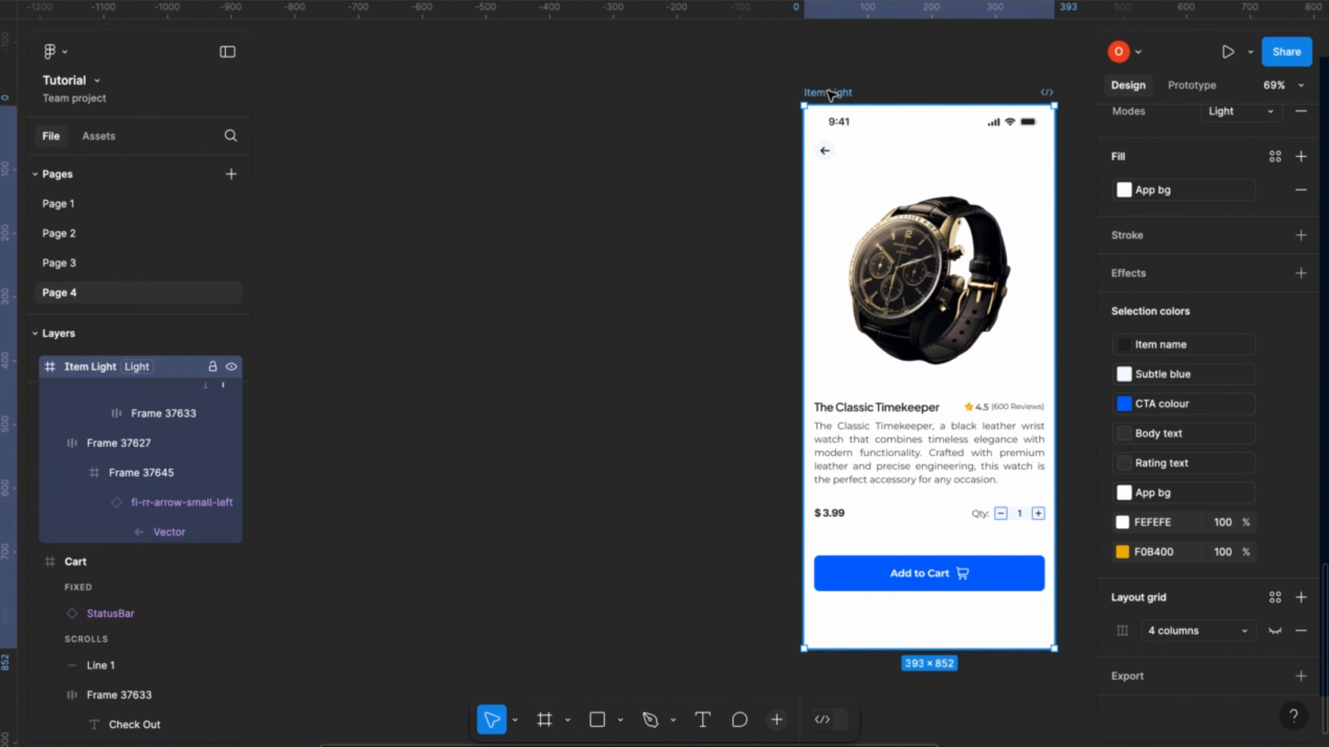
pyautogui.moveTo(829, 93); pyautogui.dragTo(561, 93)
pyautogui.scroll(2, 1203, 314)
pyautogui.click(1240, 211)
pyautogui.click(1058, 267)
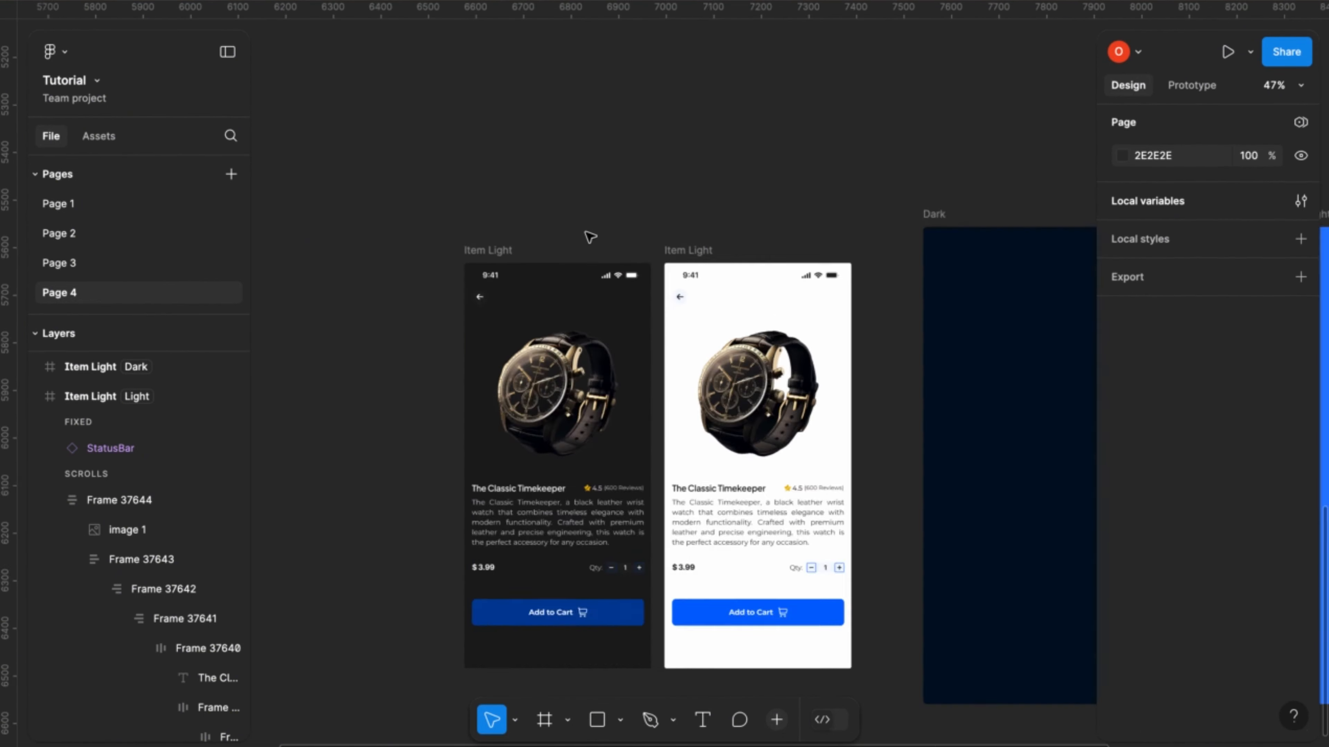
pyautogui.scroll(5, 587, 235)
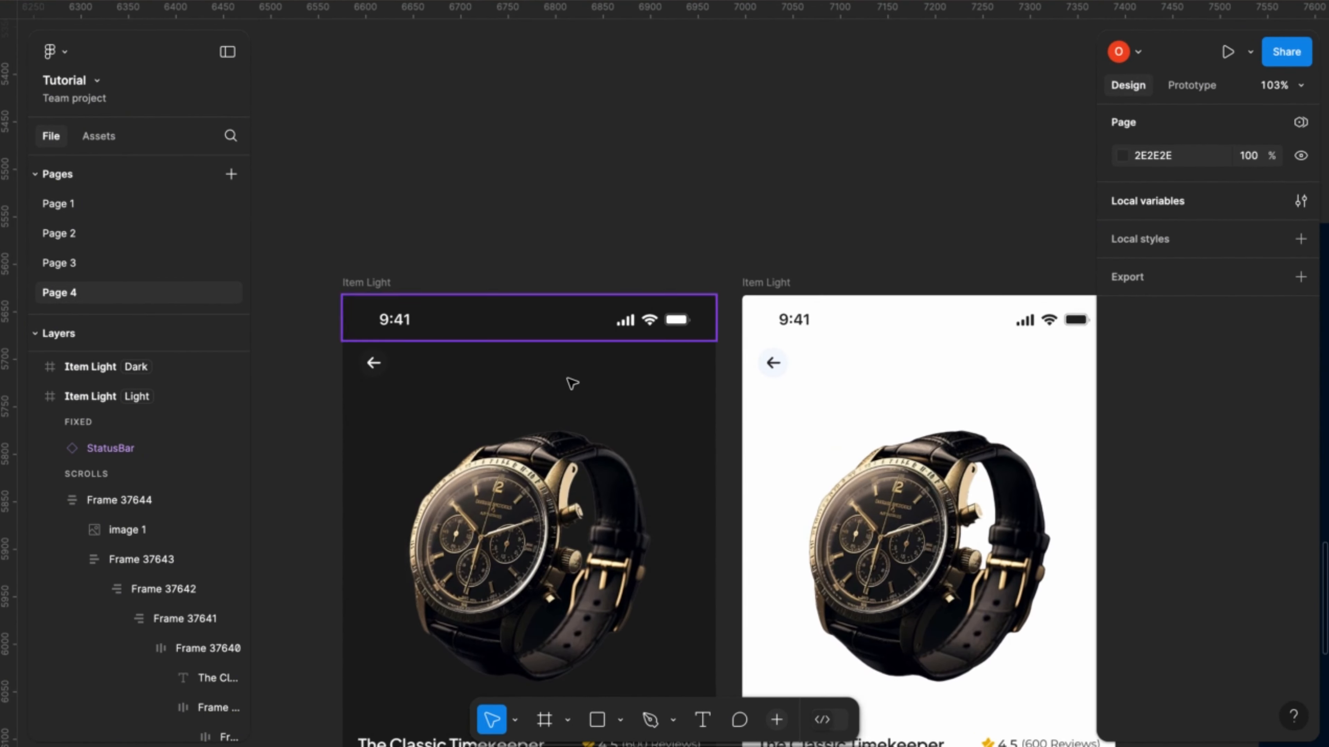
pyautogui.scroll(-5, 572, 384)
pyautogui.scroll(-5, 628, 429)
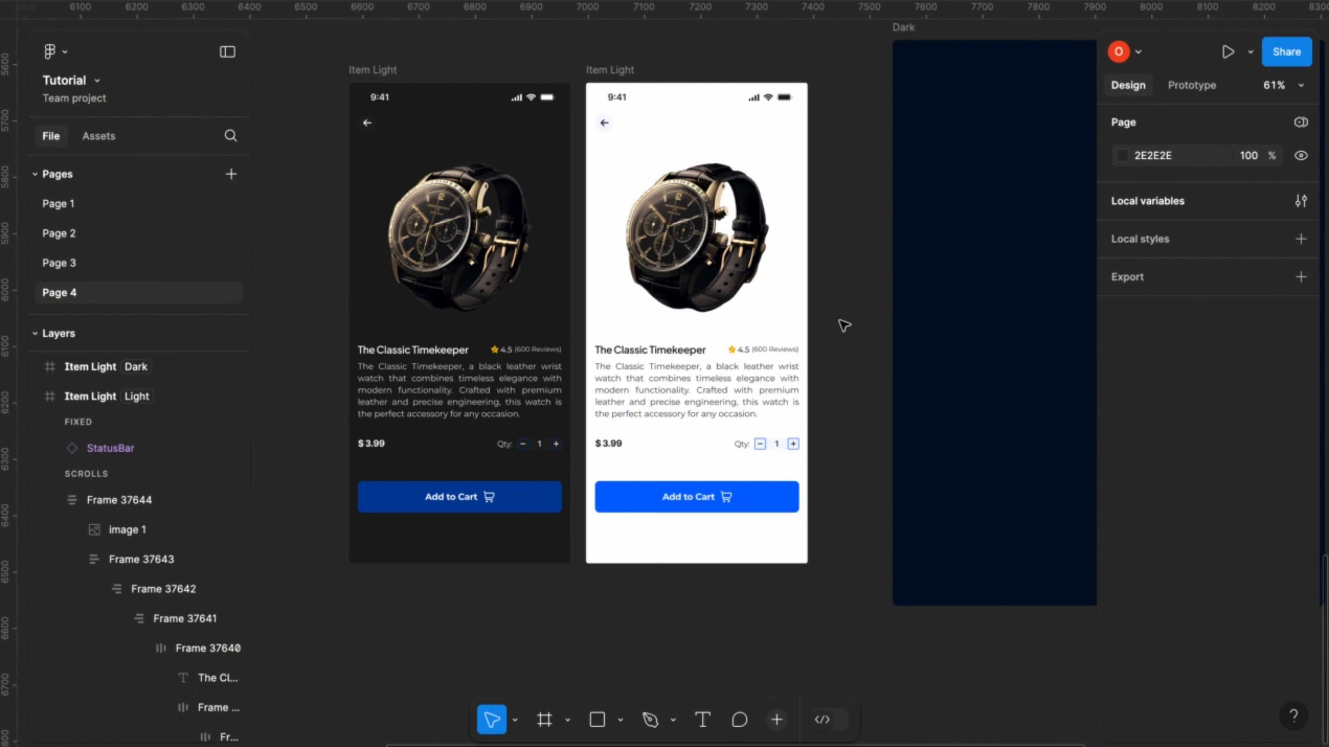
pyautogui.scroll(2, 832, 285)
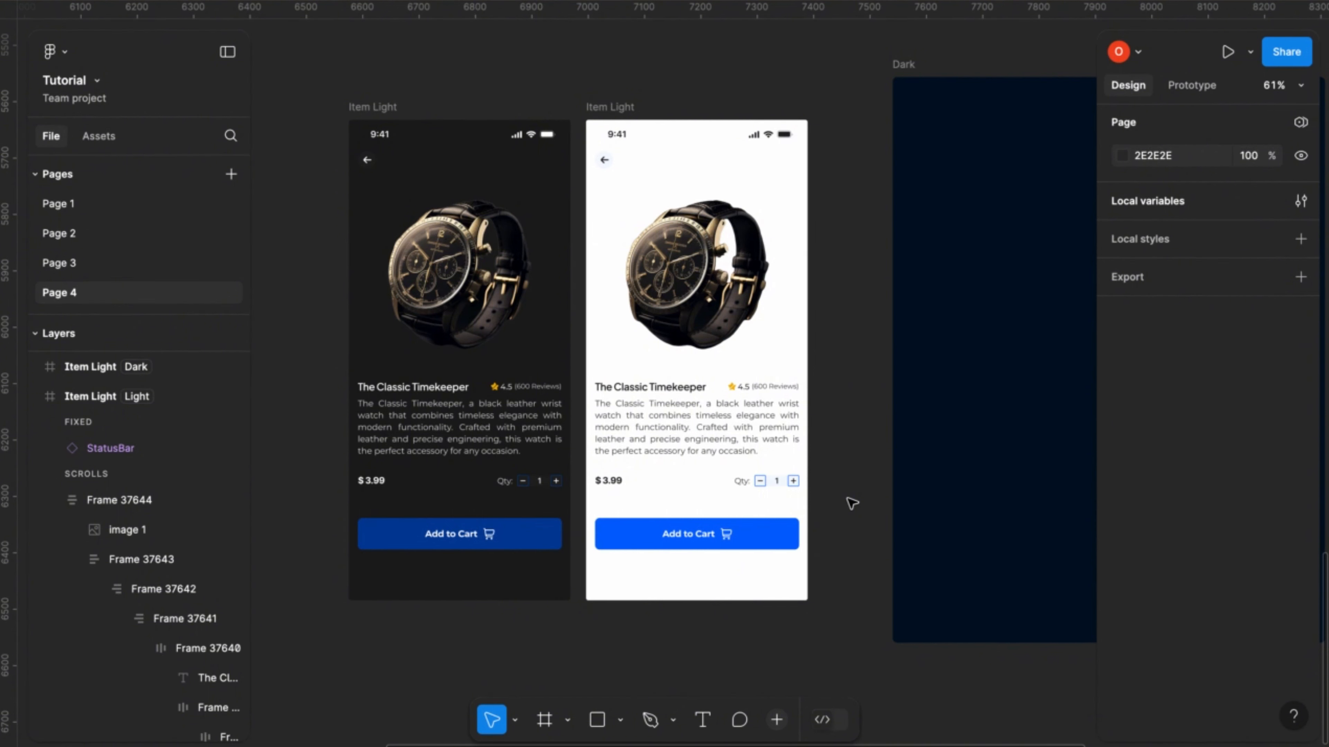
pyautogui.scroll(-5, 851, 503)
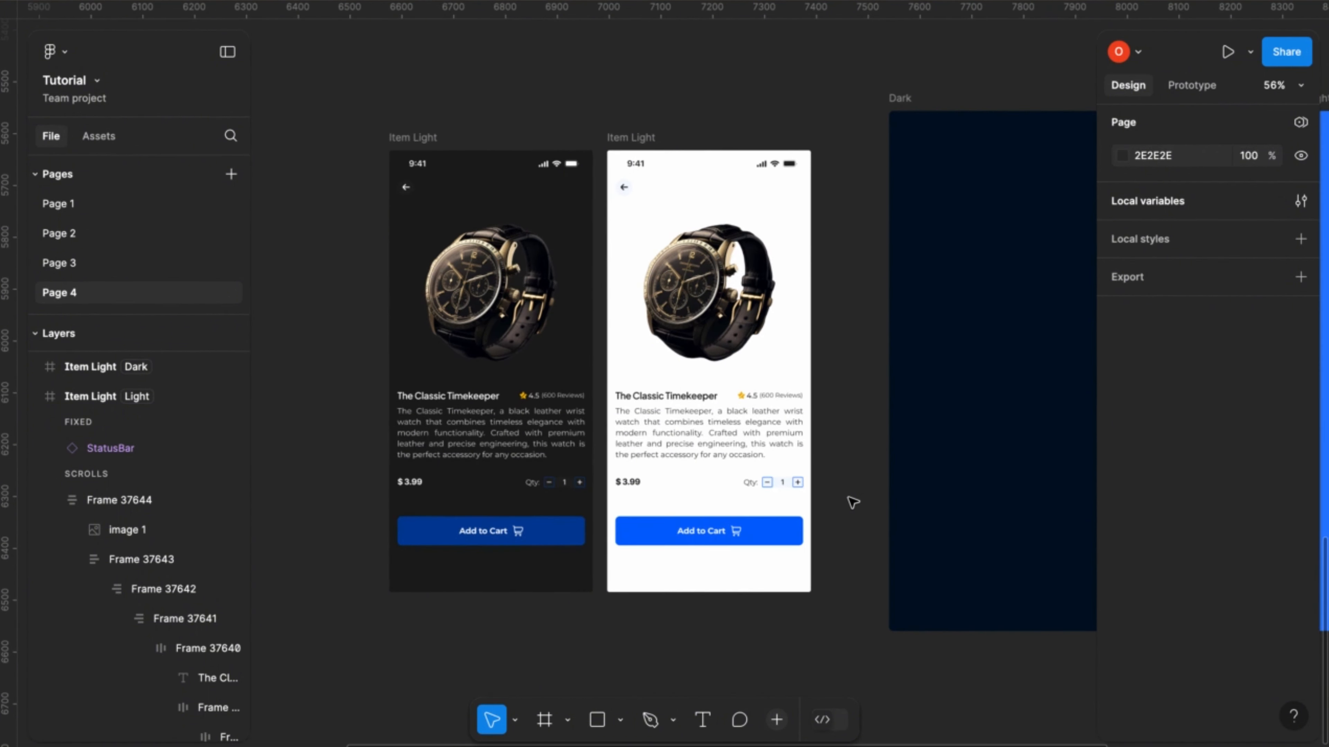
pyautogui.scroll(-2, 854, 487)
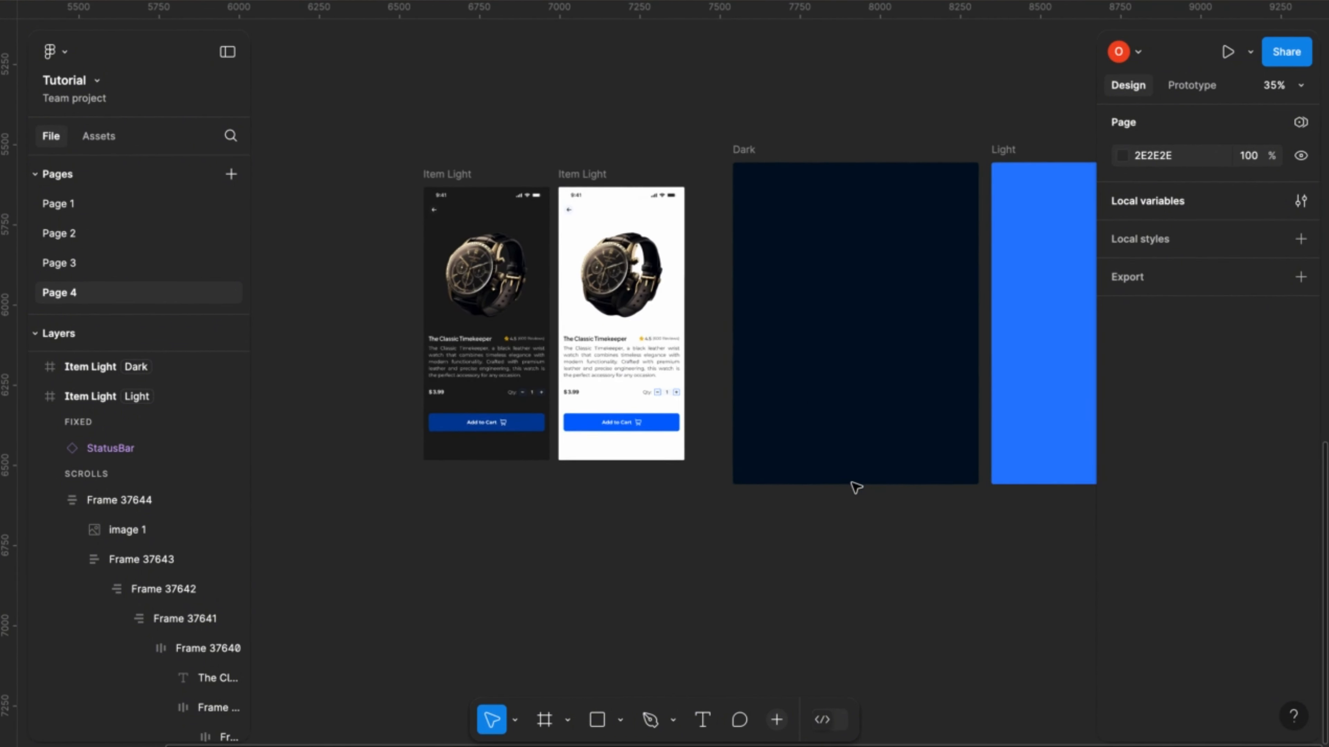
# - Try placing the light Item Light frame inside the Dark background frame, and move it back out beside the dark screen
pyautogui.click(603, 177)
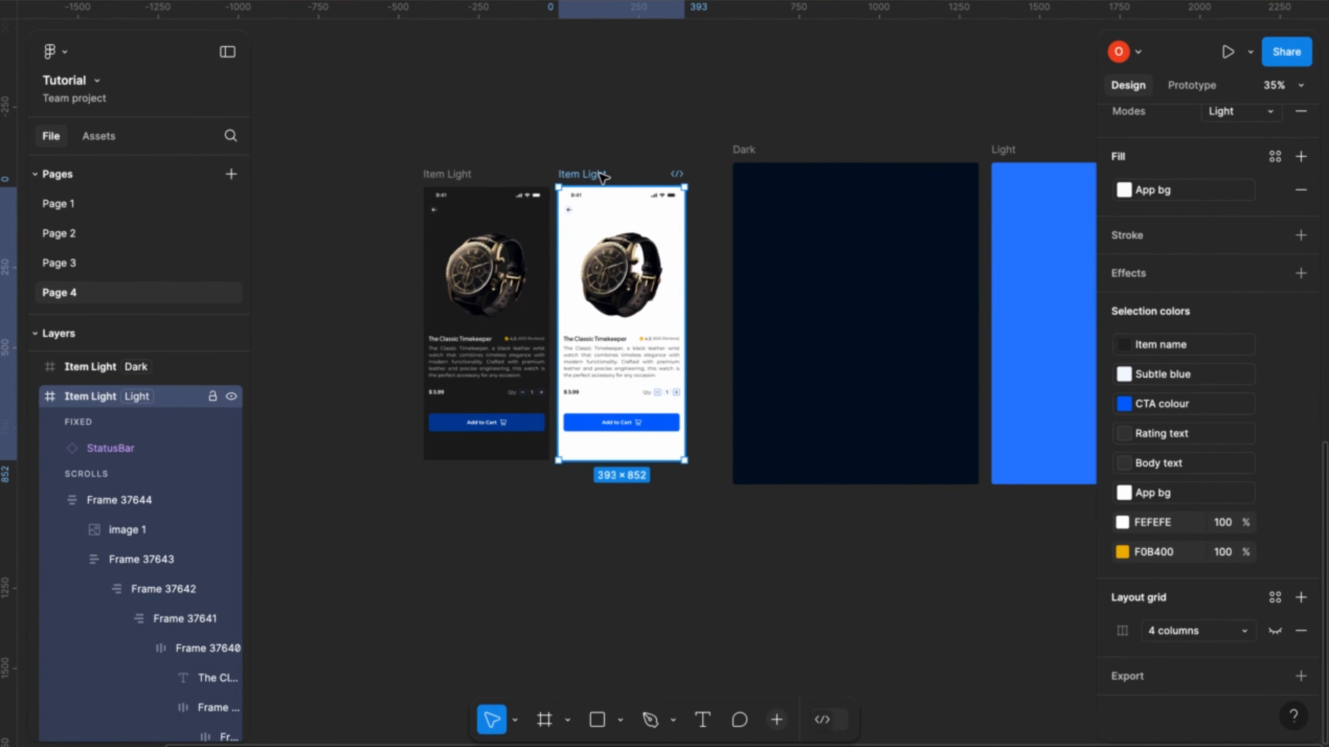
pyautogui.moveTo(603, 177); pyautogui.dragTo(717, 208)
pyautogui.moveTo(810, 198); pyautogui.dragTo(833, 189)
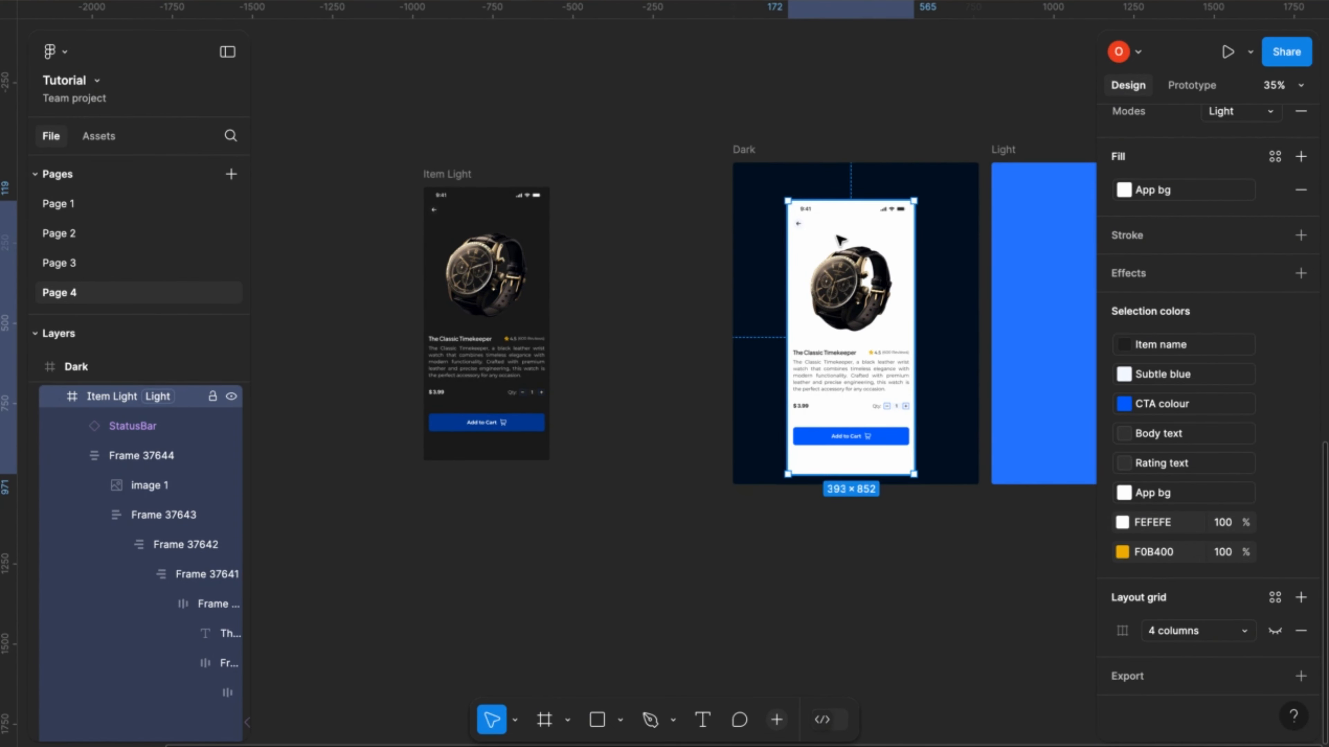
pyautogui.moveTo(839, 239); pyautogui.dragTo(630, 226)
# - Link the fill of the Dark background frame to the Frame bg variable
pyautogui.hscroll(2, 629, 225)
pyautogui.scroll(-1, 630, 226)
pyautogui.click(695, 131)
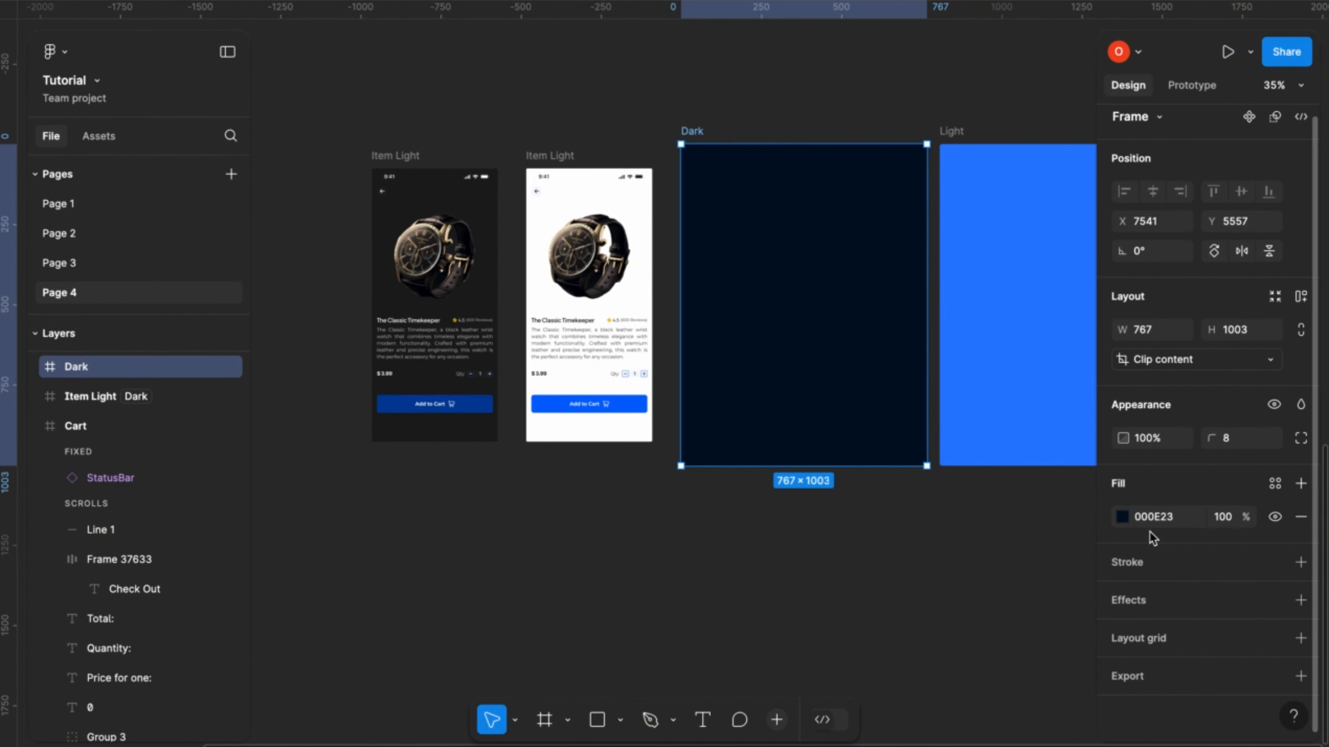
pyautogui.click(1276, 487)
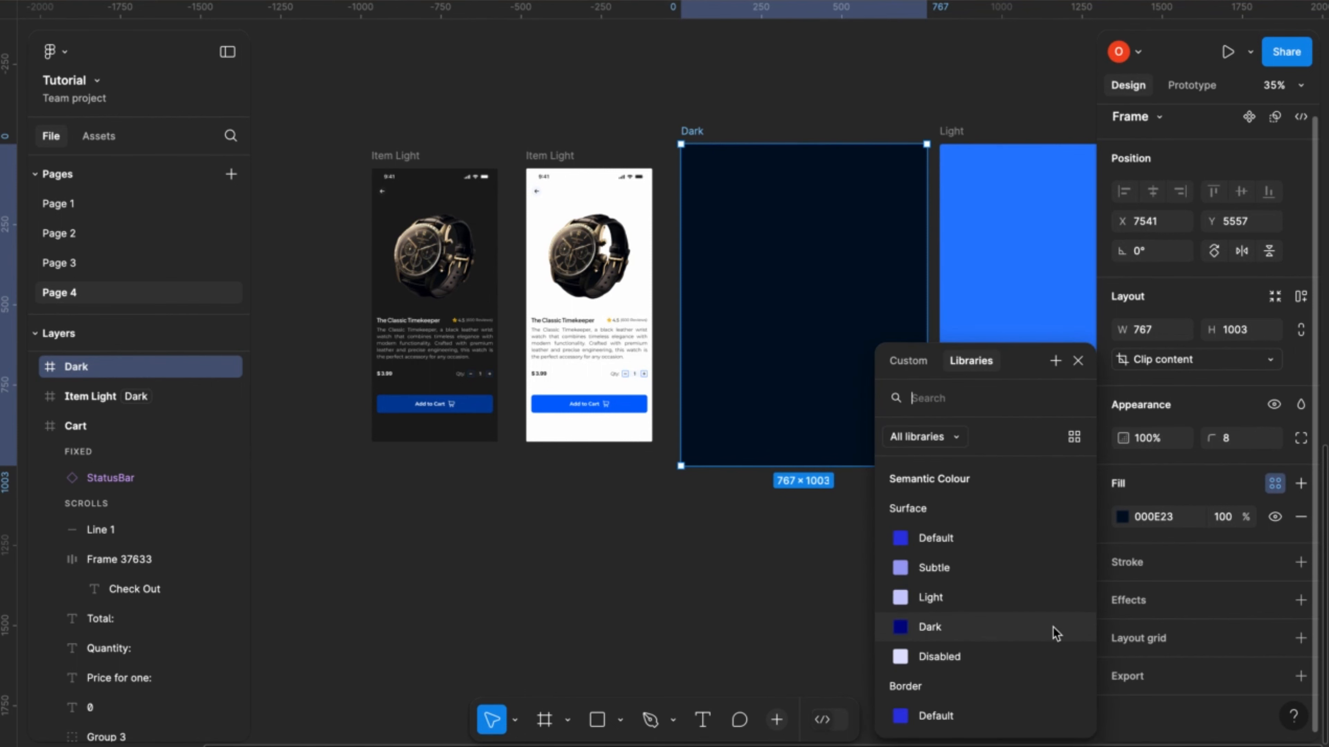
pyautogui.scroll(-10, 968, 602)
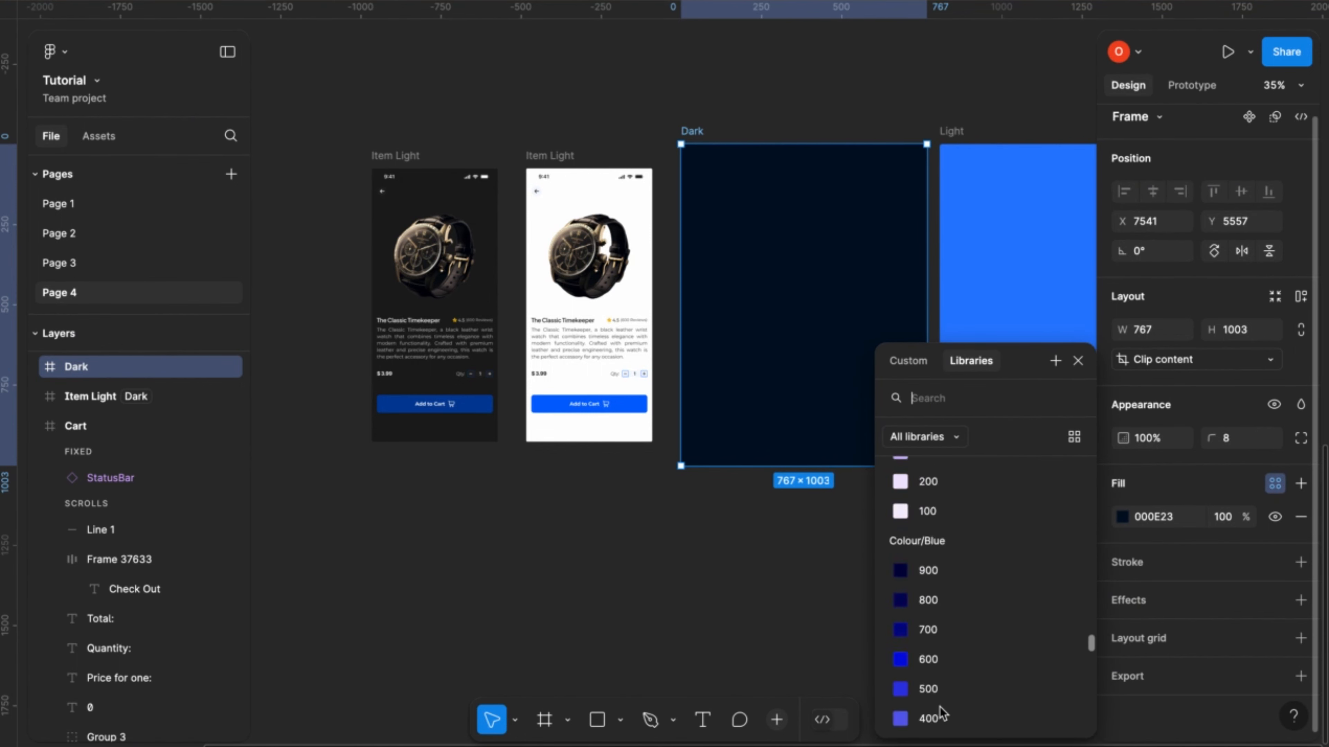
pyautogui.scroll(1, 948, 623)
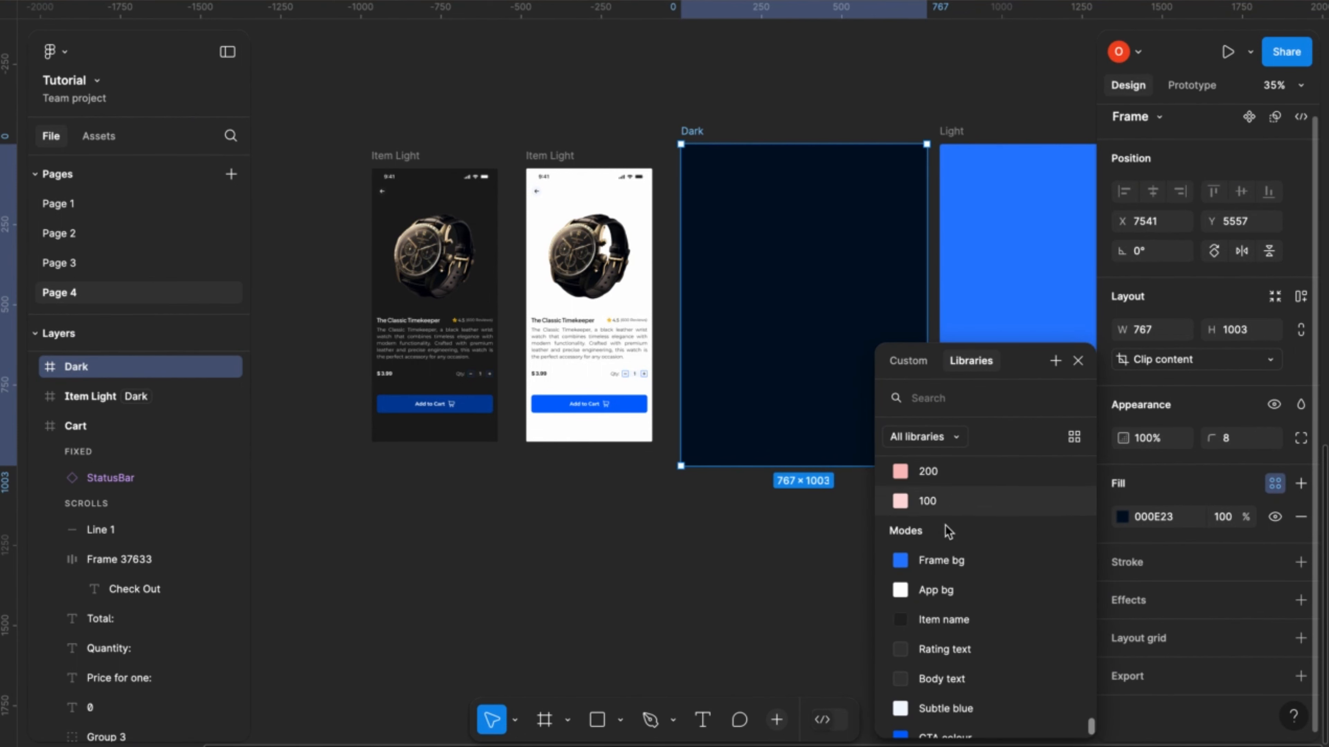
pyautogui.click(943, 560)
pyautogui.hscroll(3, 842, 207)
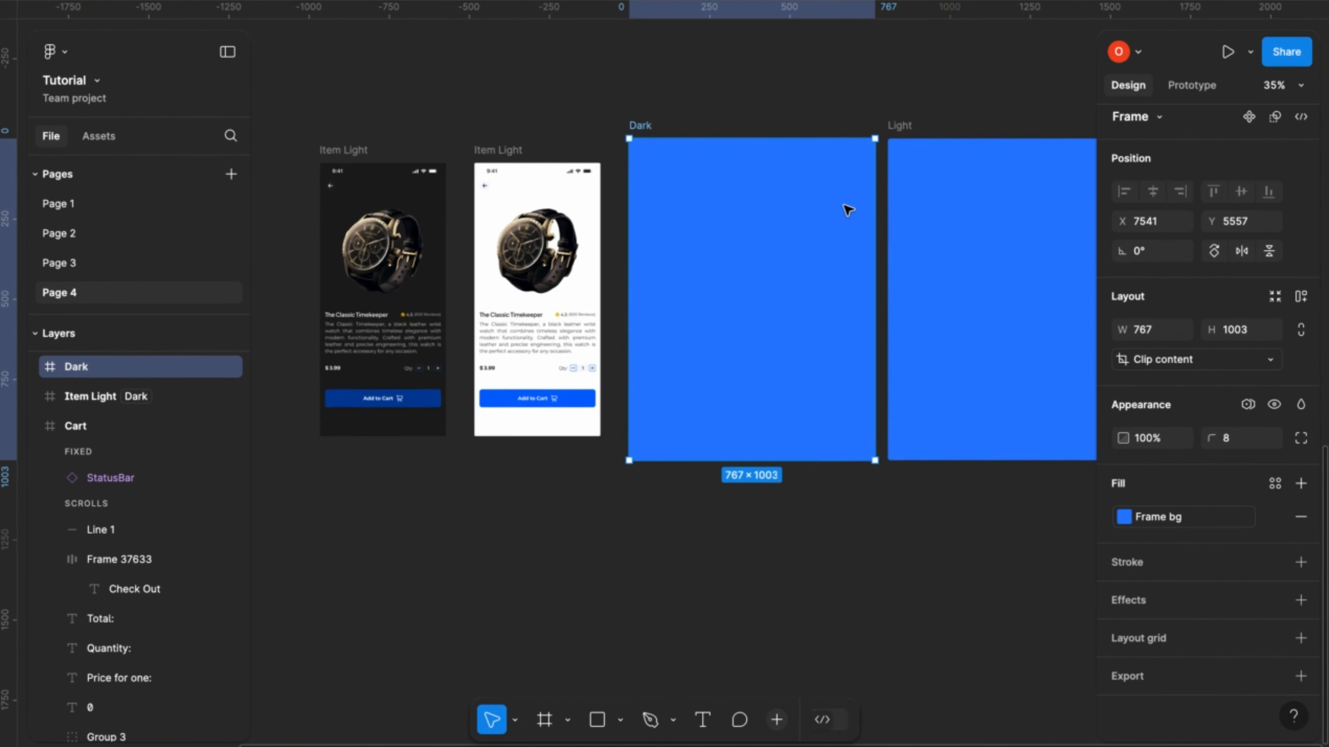
# - Set the variable mode of the Dark background frame to Dark
pyautogui.click(882, 137)
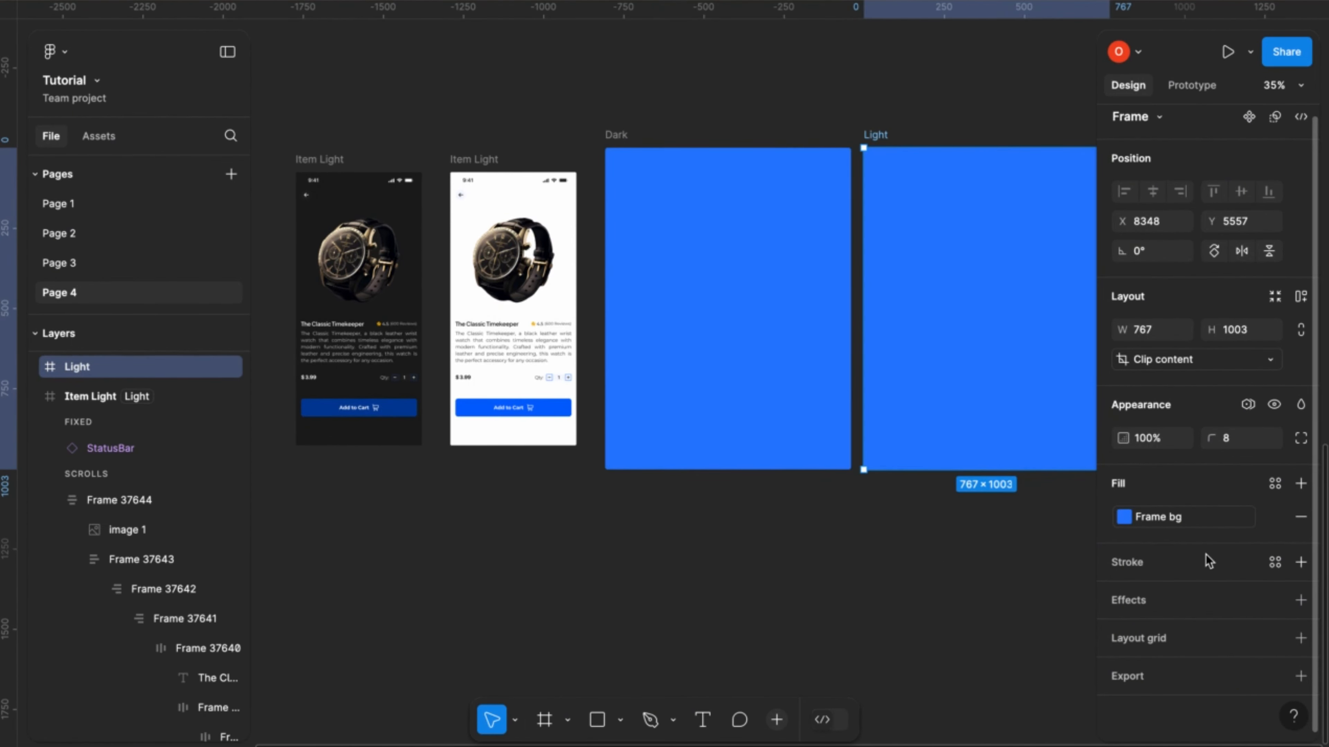
pyautogui.hscroll(3, 957, 497)
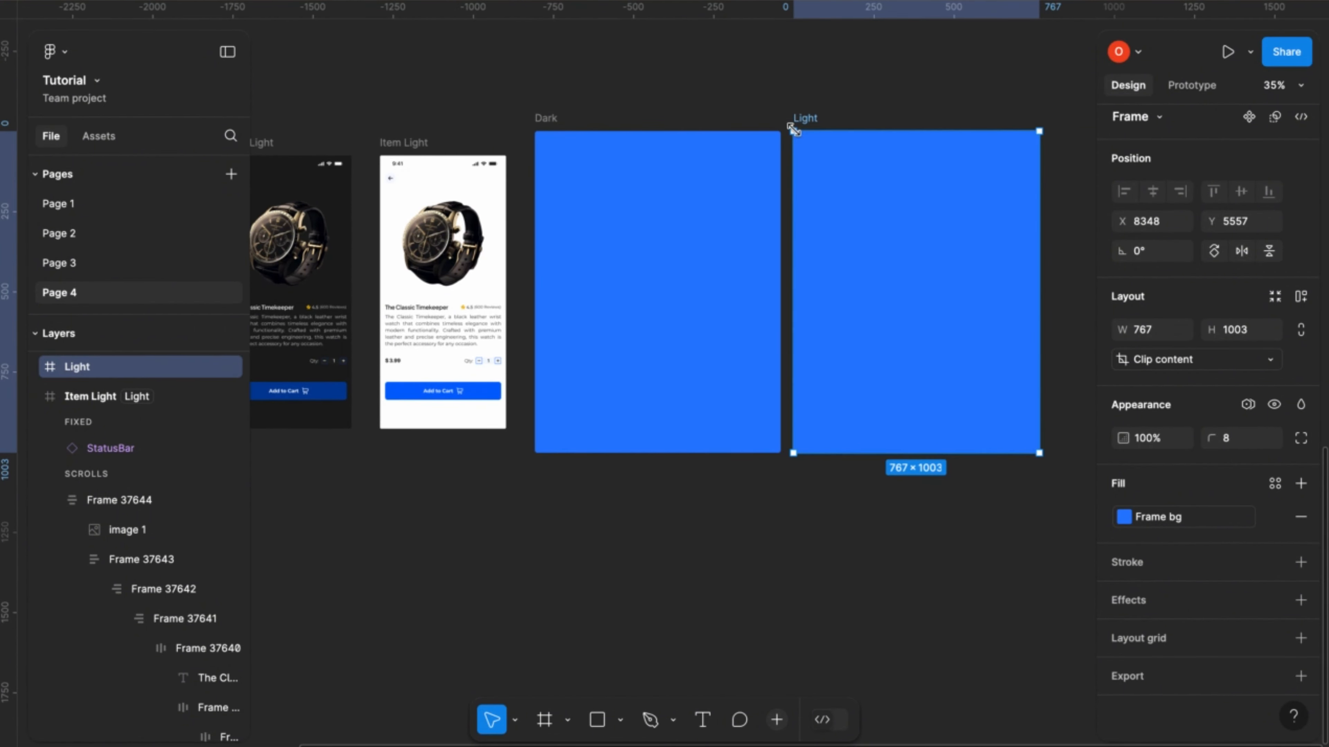
pyautogui.click(547, 119)
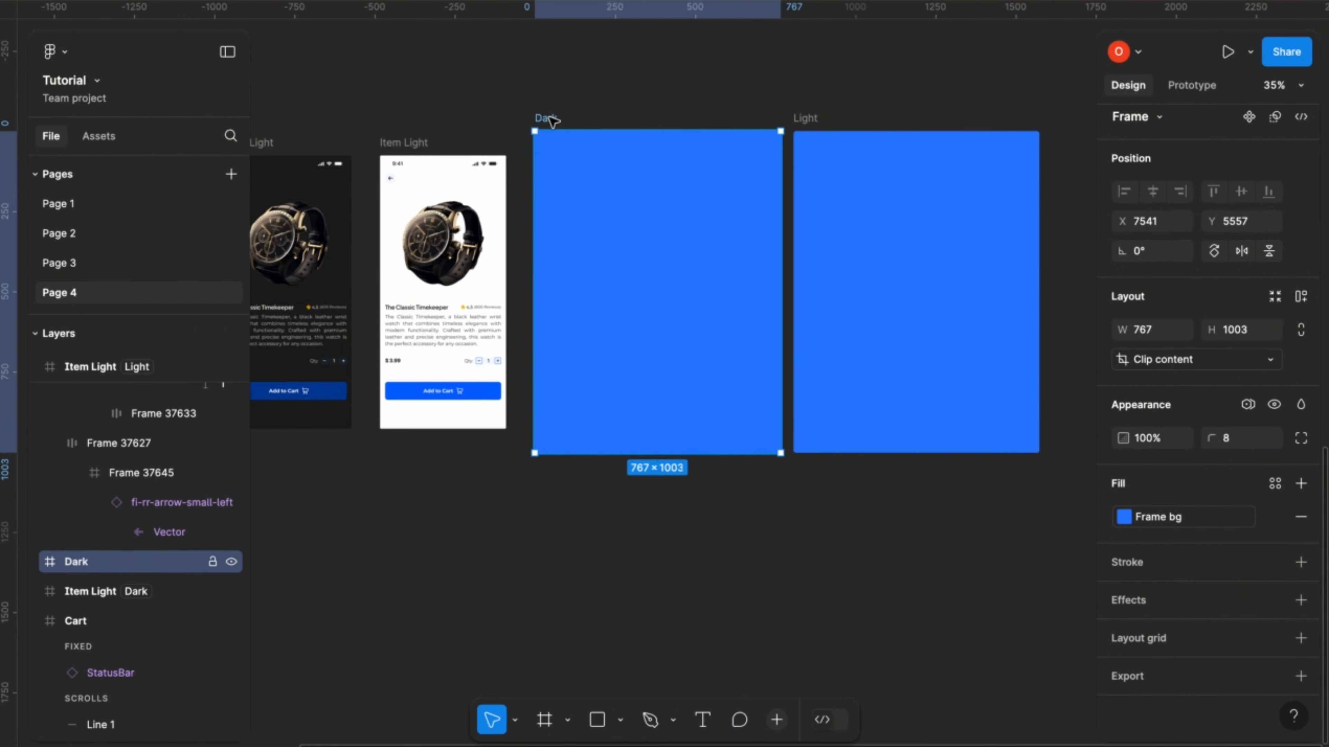
pyautogui.click(1251, 405)
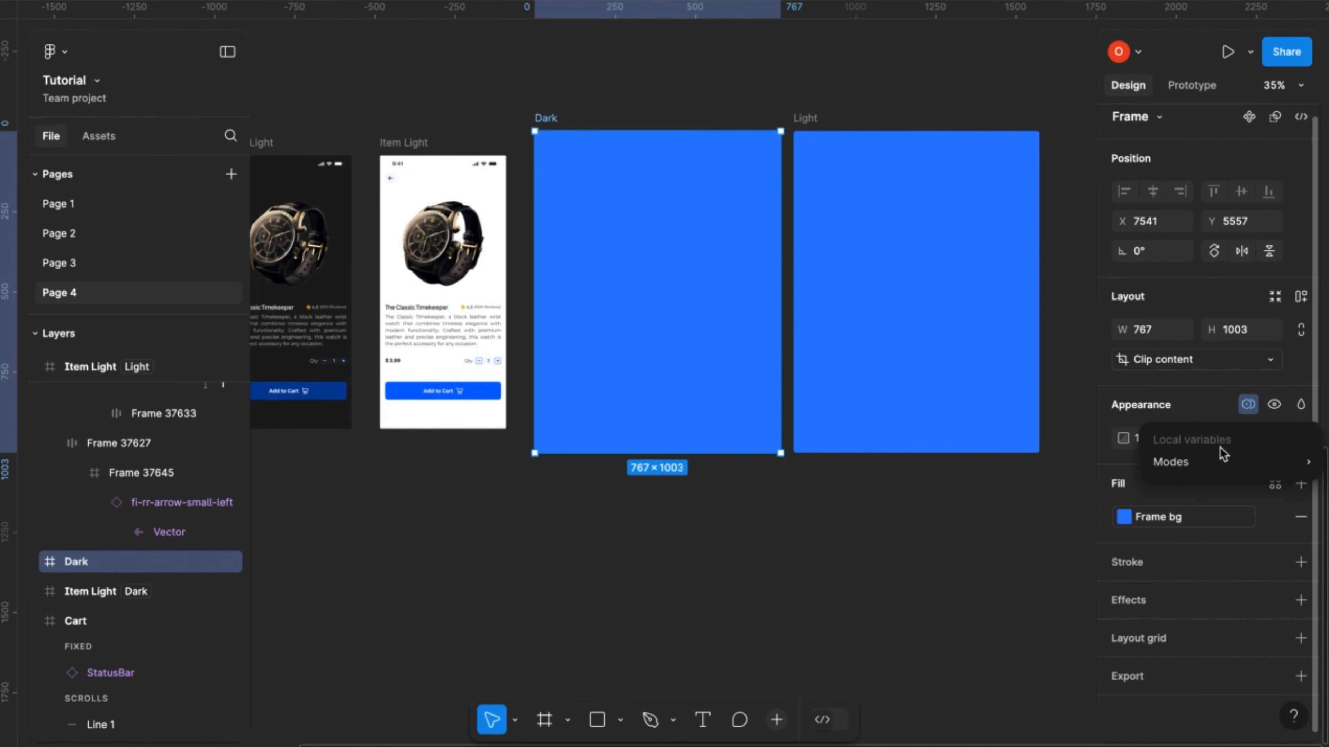
pyautogui.moveTo(1192, 462)
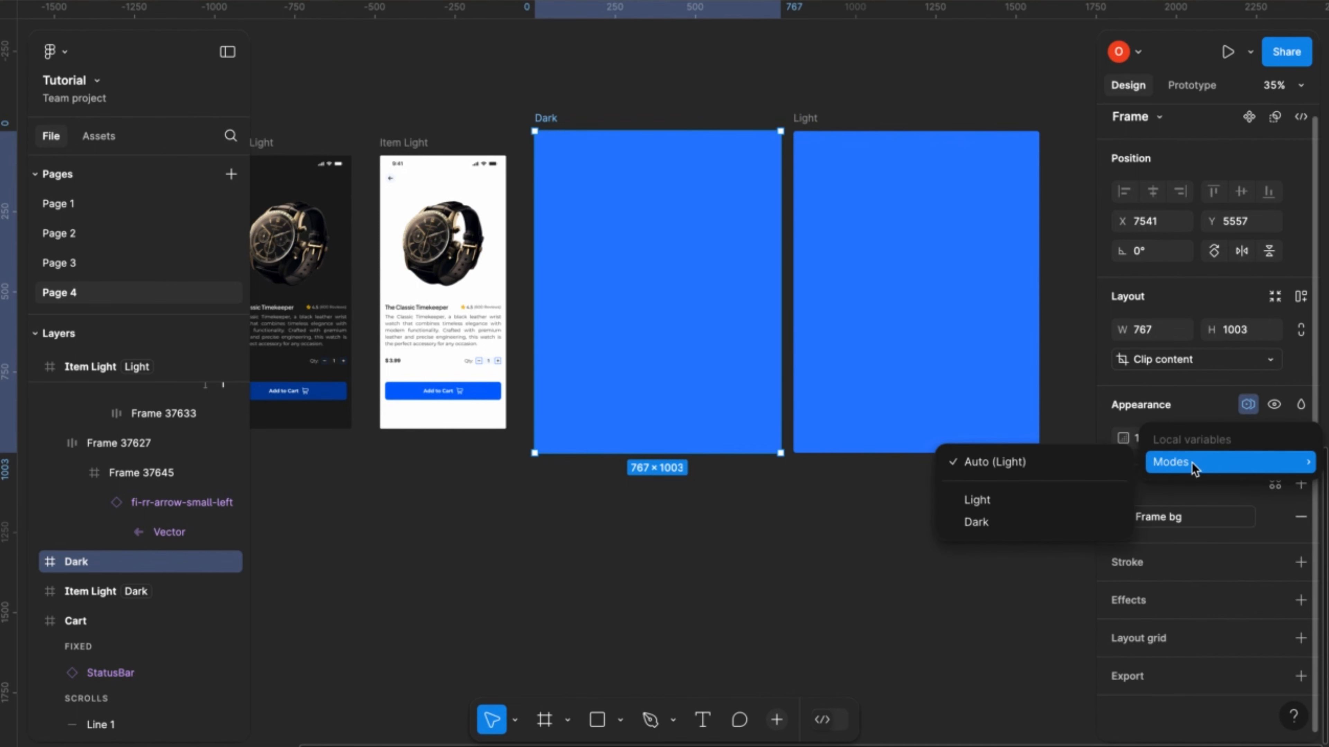
pyautogui.click(989, 528)
pyautogui.hscroll(-2, 491, 189)
pyautogui.scroll(1, 491, 190)
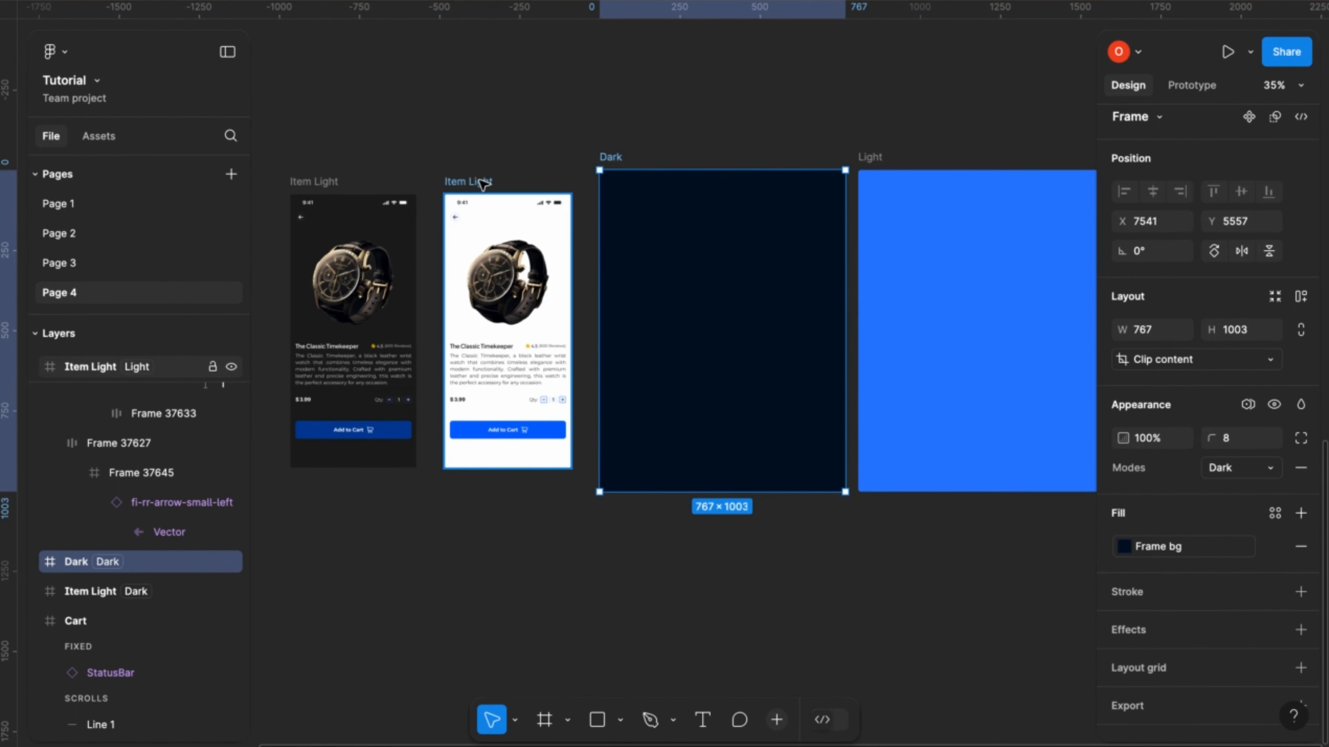
# - Reset the light Item Light frame's variable mode to Auto so it inherits the mode of its parent frame
pyautogui.click(489, 184)
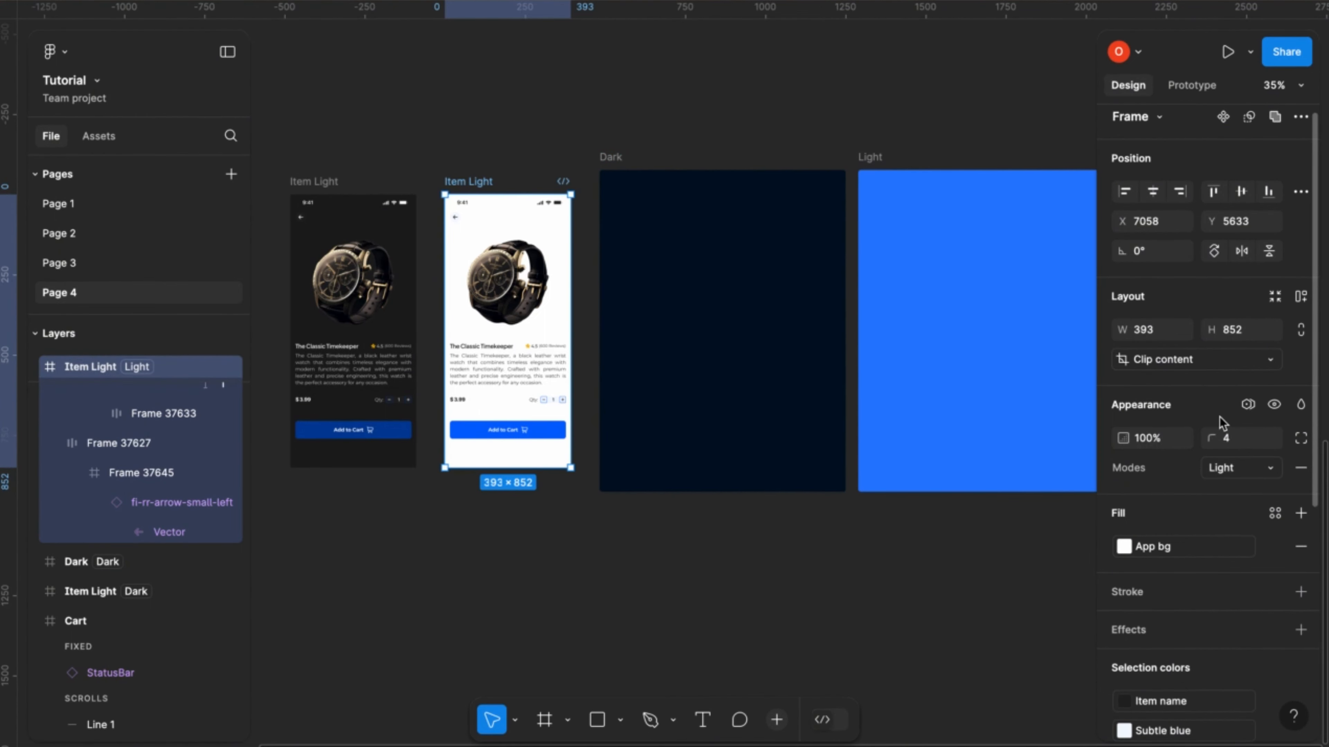
pyautogui.click(1248, 405)
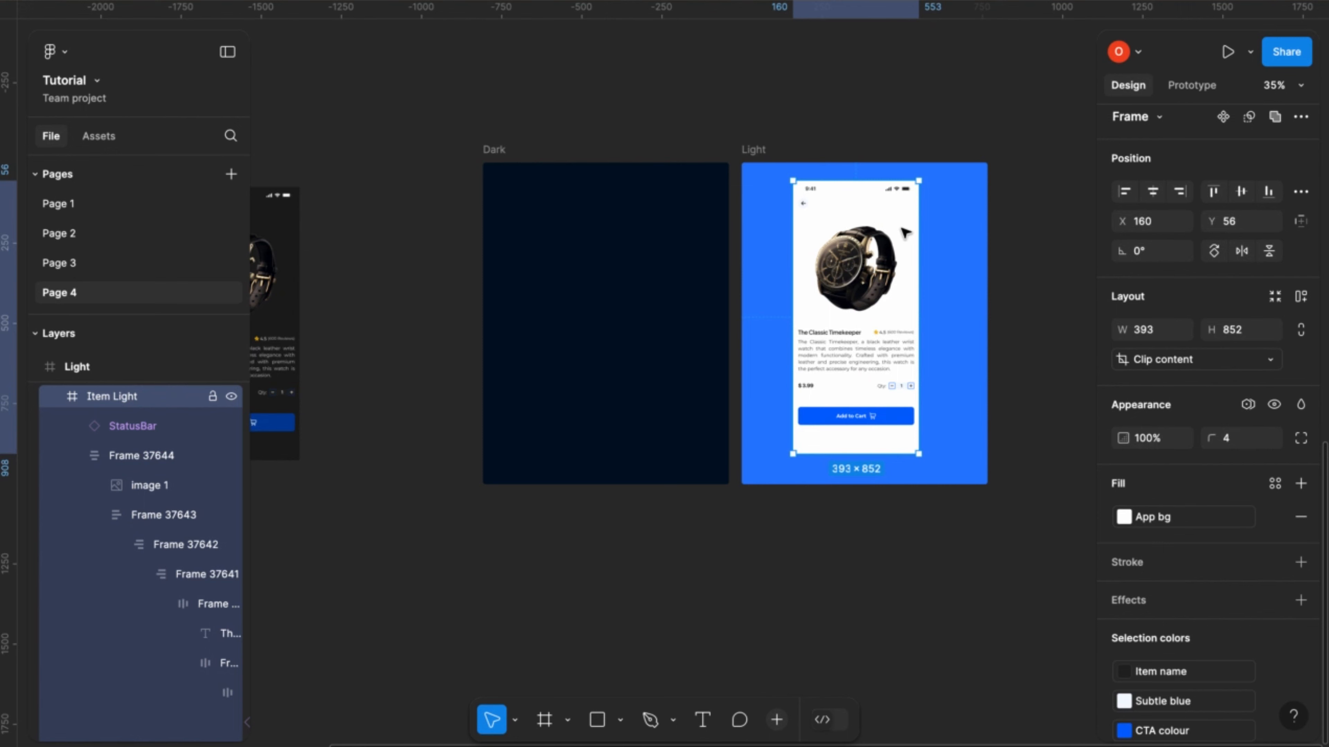
# - Try the auto-mode Item Light frame inside the Dark background frame, and return it to its place beside the dark screen
pyautogui.moveTo(886, 234); pyautogui.dragTo(660, 239)
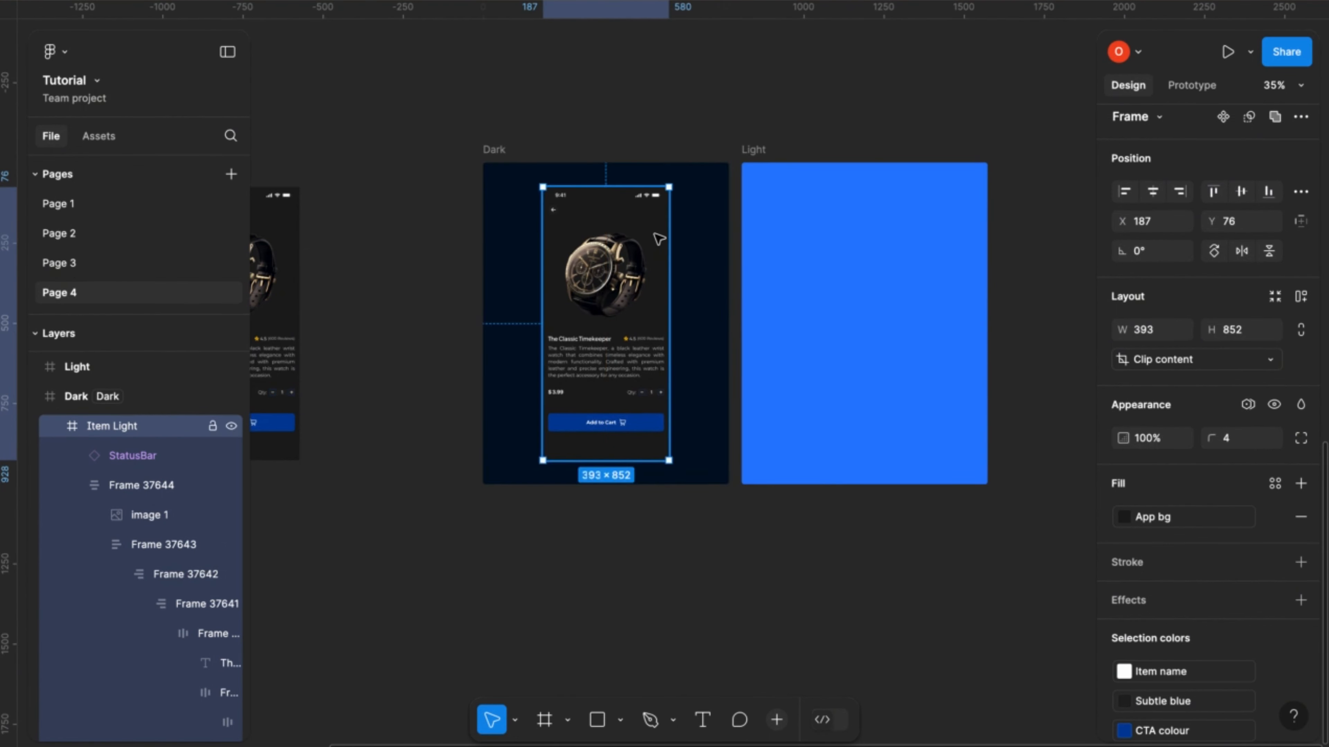
pyautogui.hscroll(-5, 733, 324)
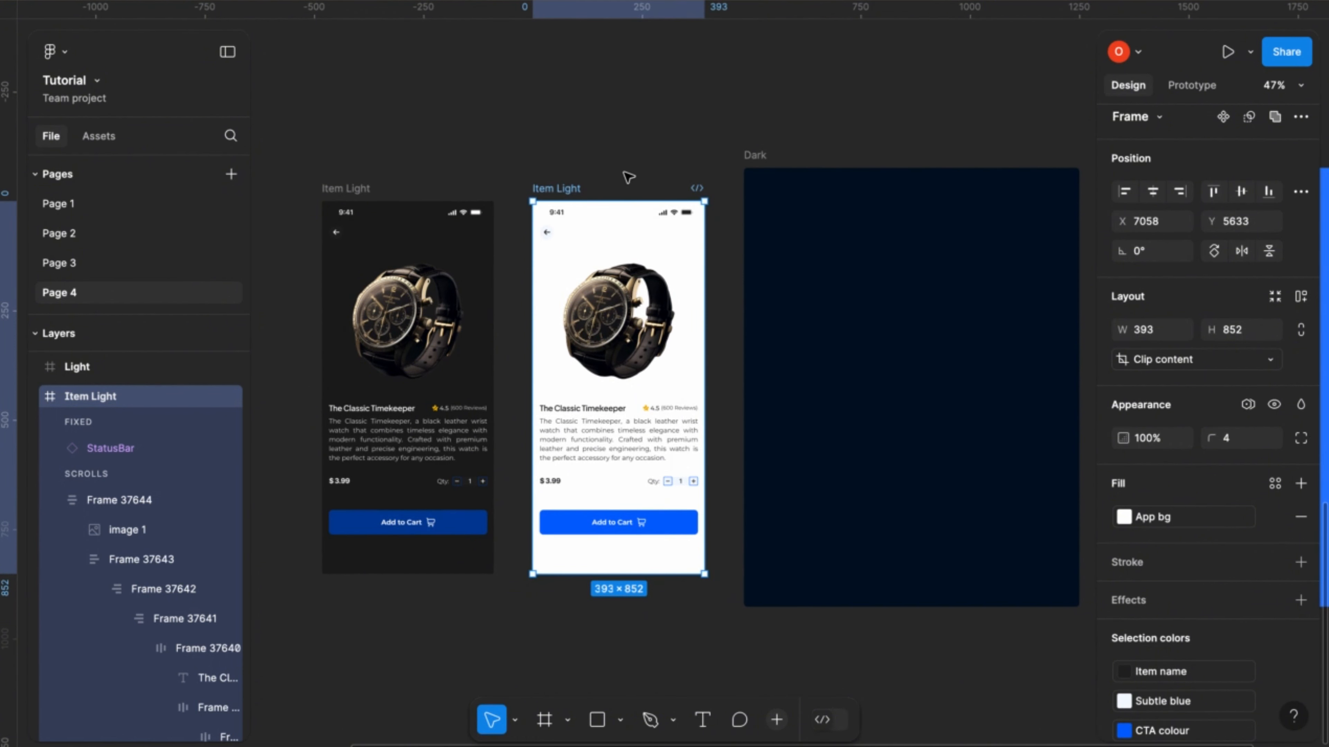
pyautogui.scroll(-5, 632, 180)
pyautogui.scroll(5, 628, 162)
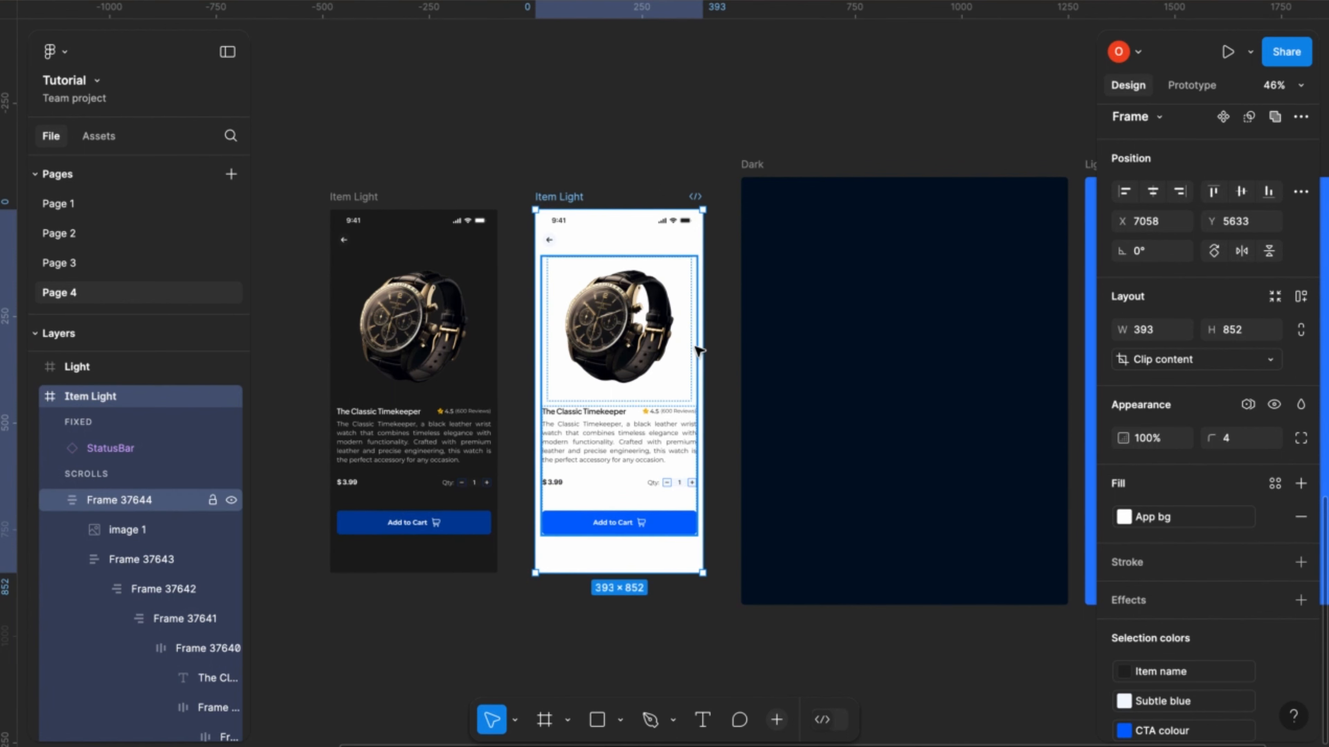
pyautogui.scroll(-2, 700, 350)
pyautogui.hscroll(3, 700, 351)
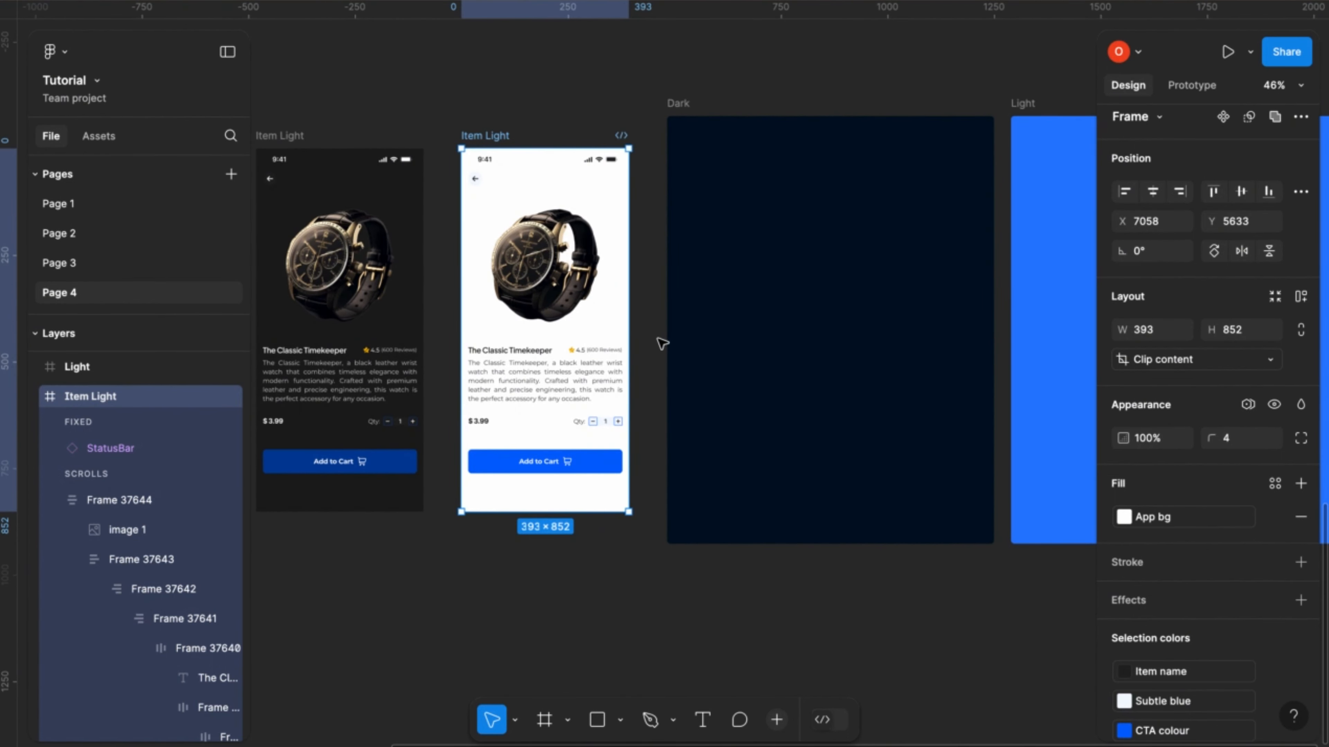